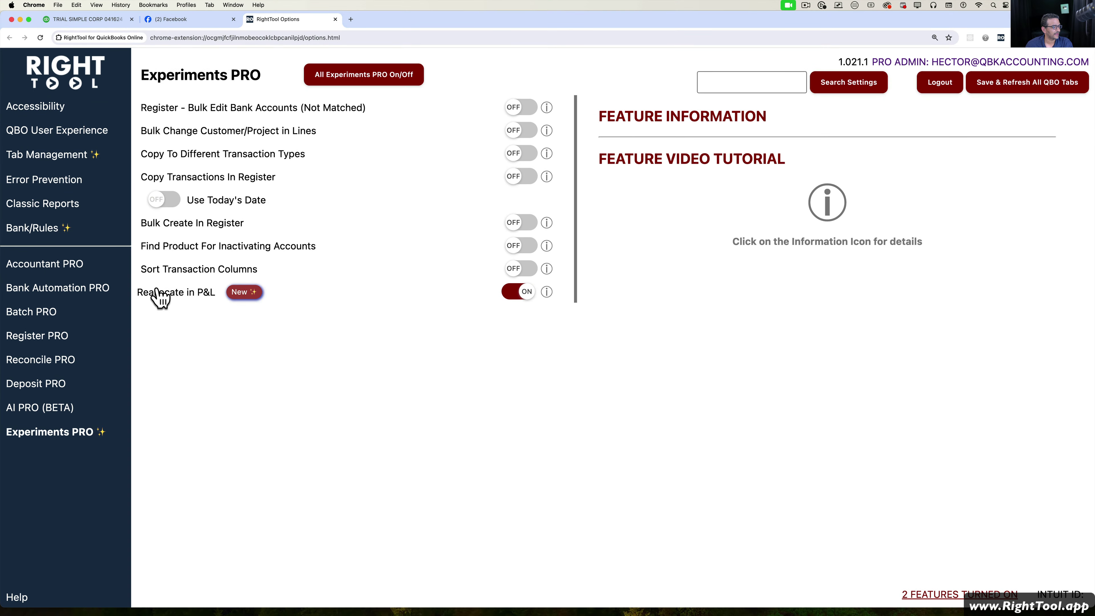
Show the Batch PRO settings page, where Copy Excel To Transactions is switched on
left_click(23, 316)
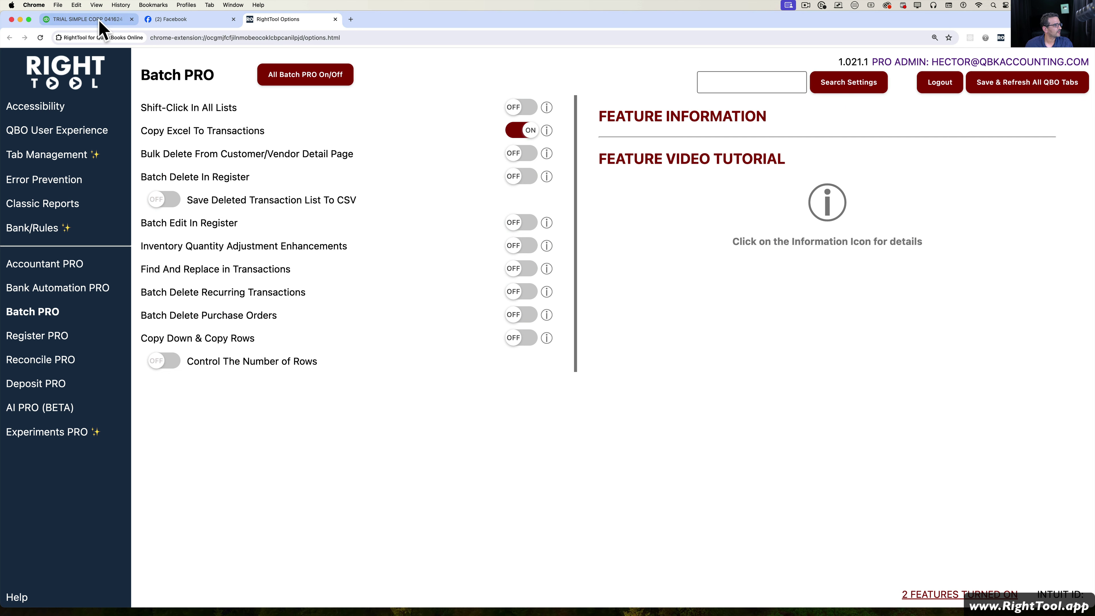
Switch to the 2024 Profit and Loss by Class report and review the Overhead and Not Specified expenses
left_click(91, 19)
scroll(846, 259, "down", 4)
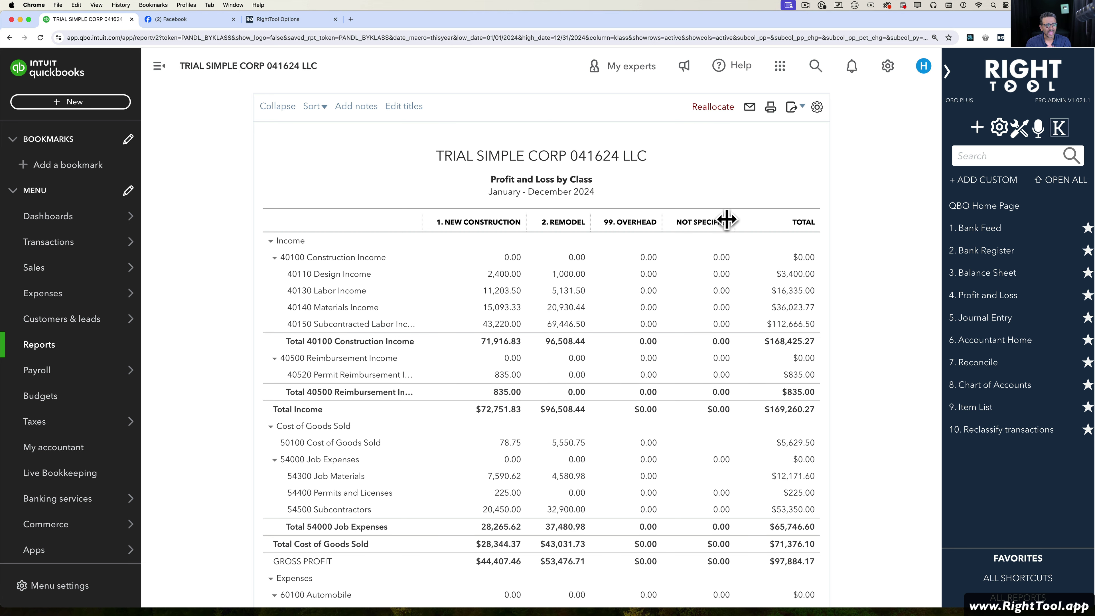
scroll(726, 219, "up", 1)
scroll(724, 220, "down", 4)
scroll(726, 362, "down", 5)
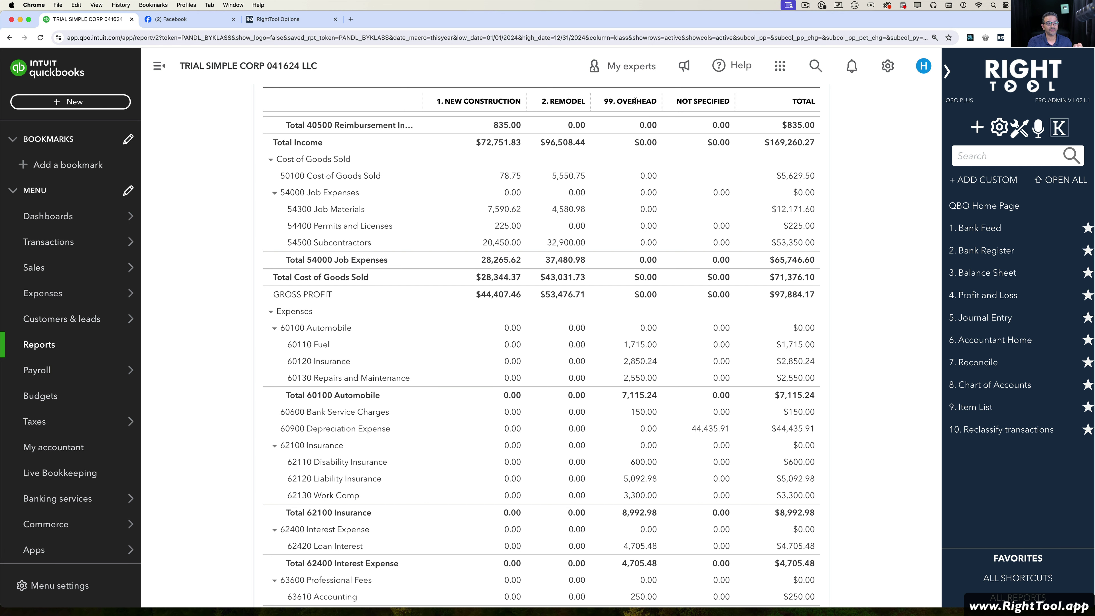
scroll(635, 101, "up", 1)
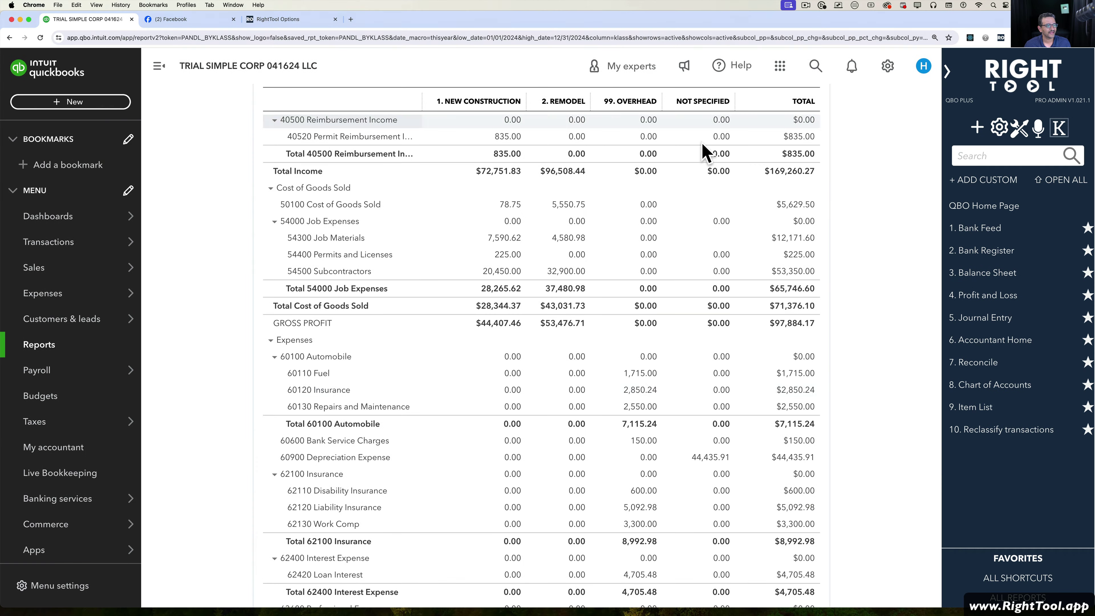
scroll(706, 151, "down", 5)
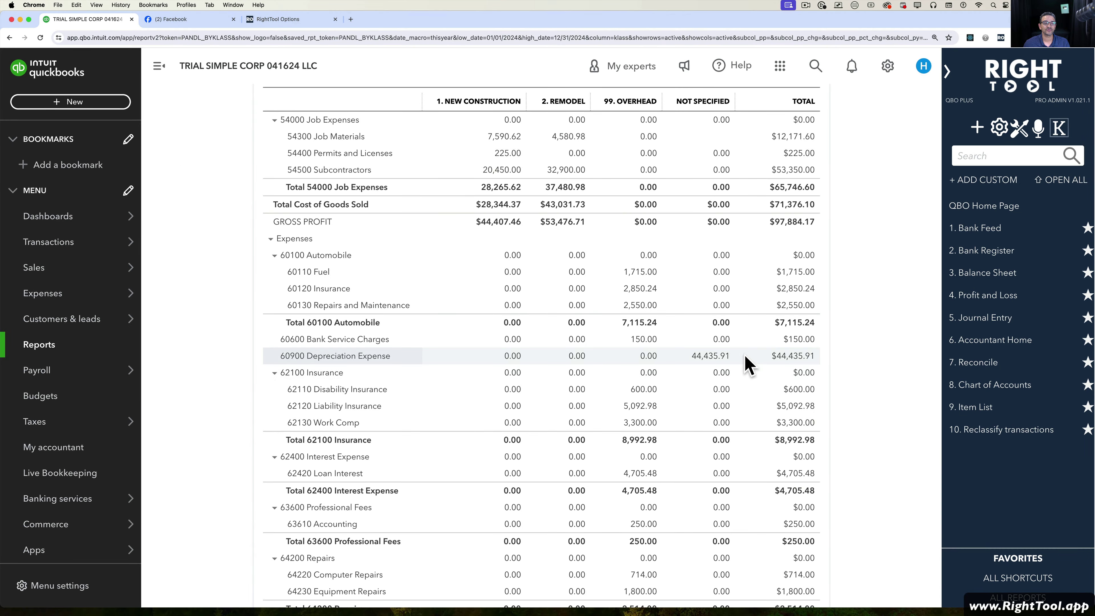
scroll(728, 343, "up", 10)
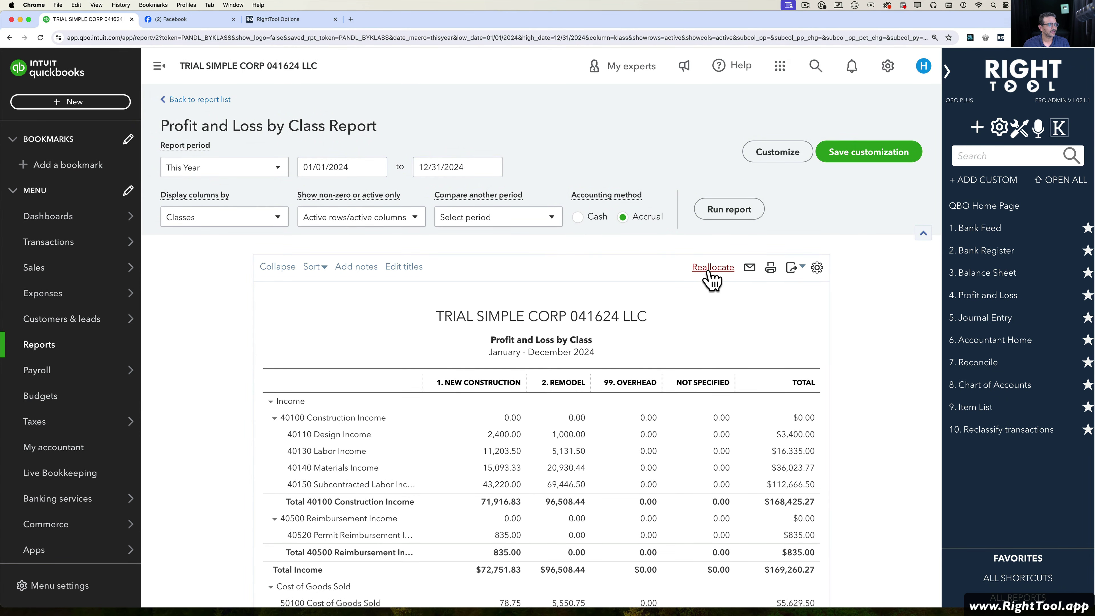
Reallocate the Not Specified 44,435.91 Depreciation Expense and advance to the class percentage step
left_click(712, 268)
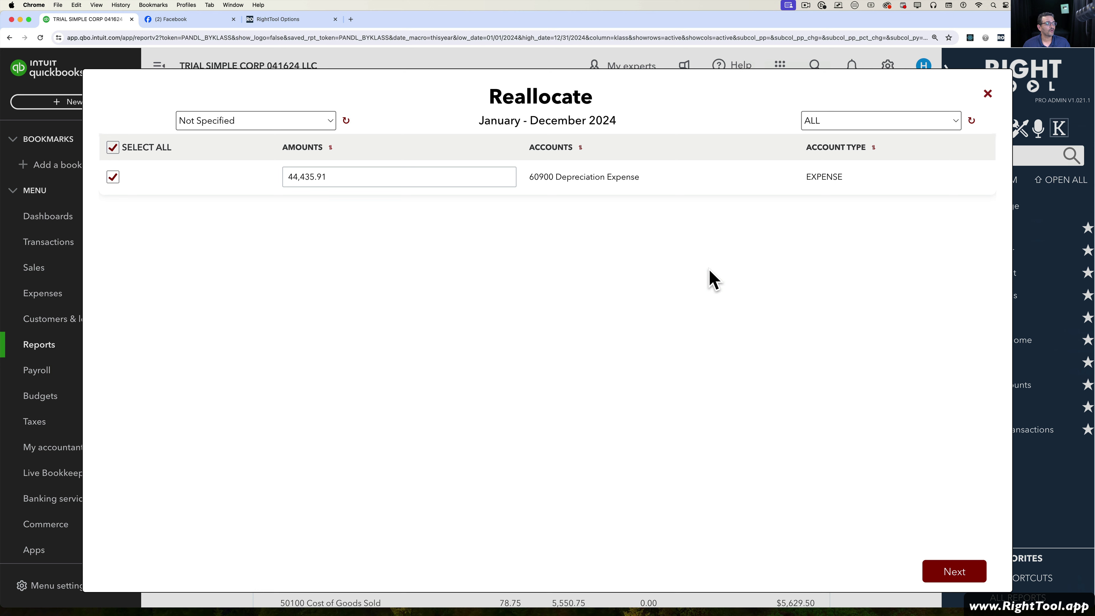
left_click(225, 123)
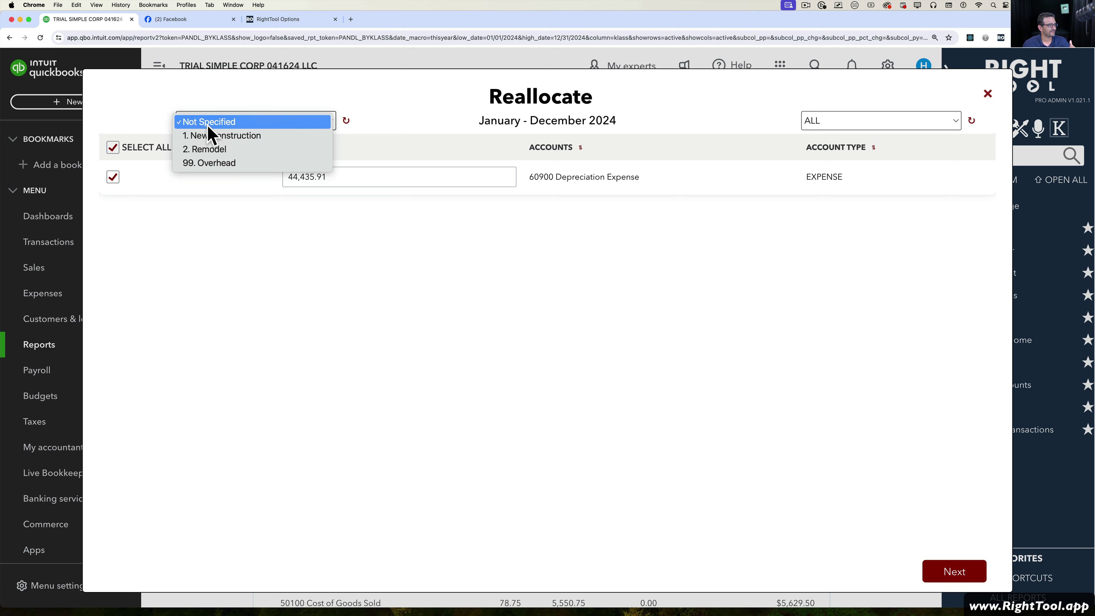
left_click(196, 125)
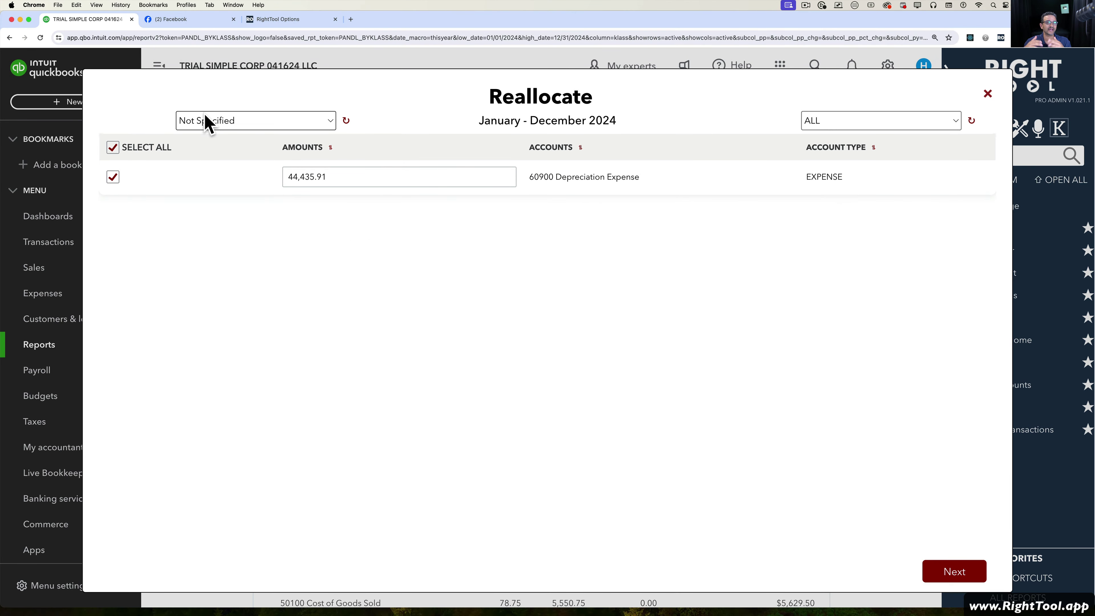
left_click(333, 177)
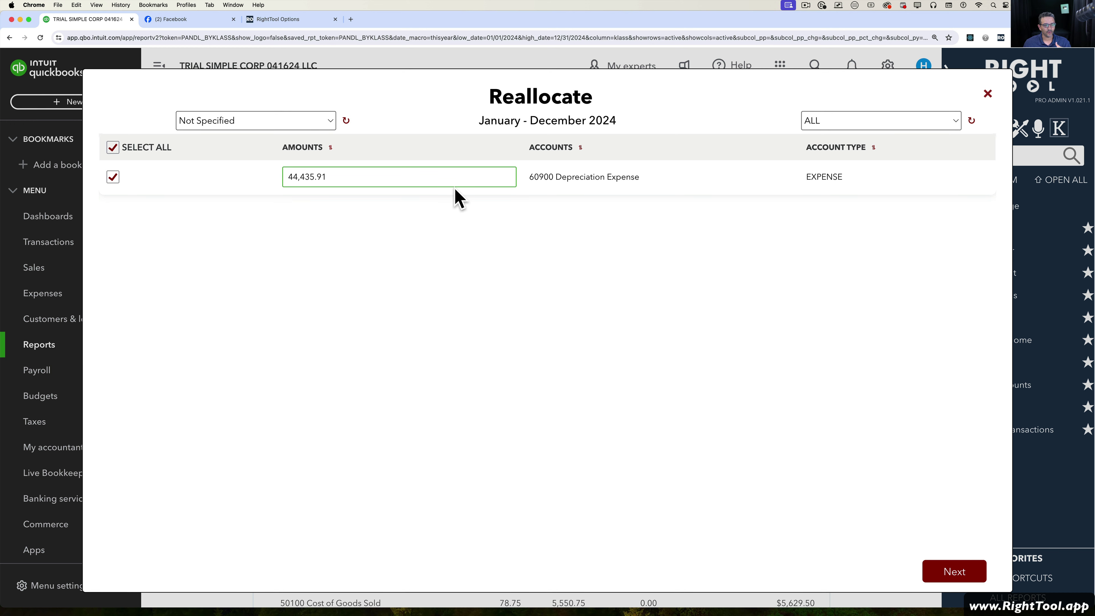
left_click(953, 569)
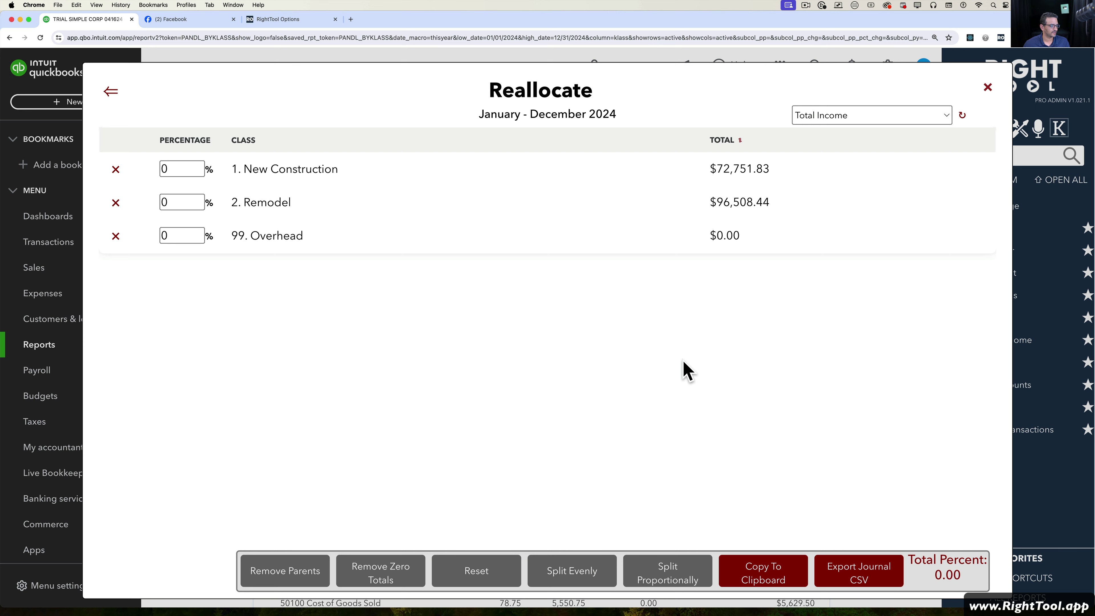
left_click(110, 92)
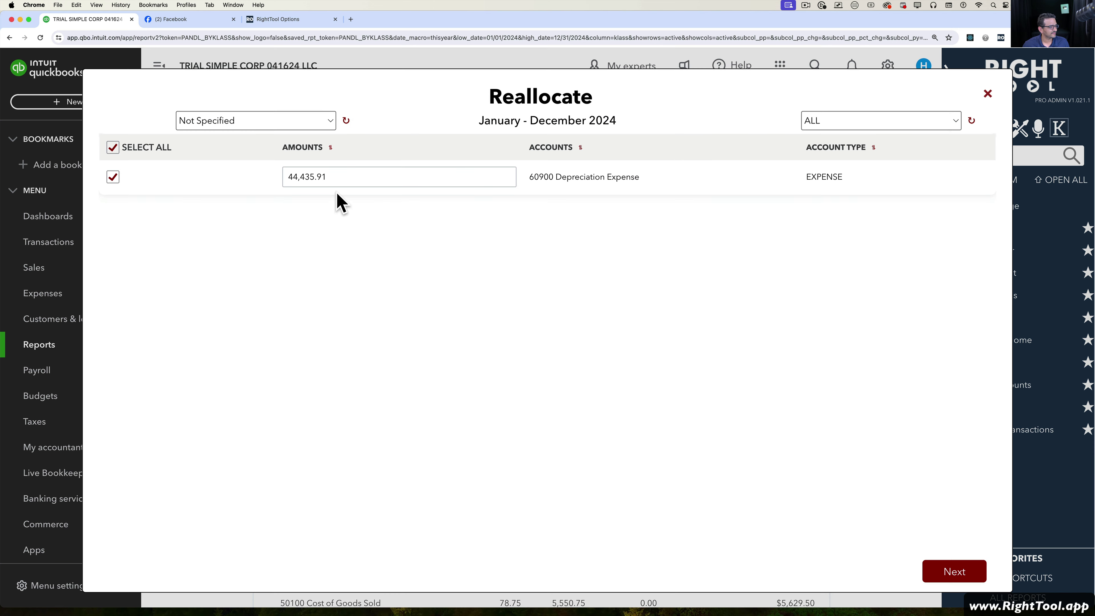
left_click(288, 175)
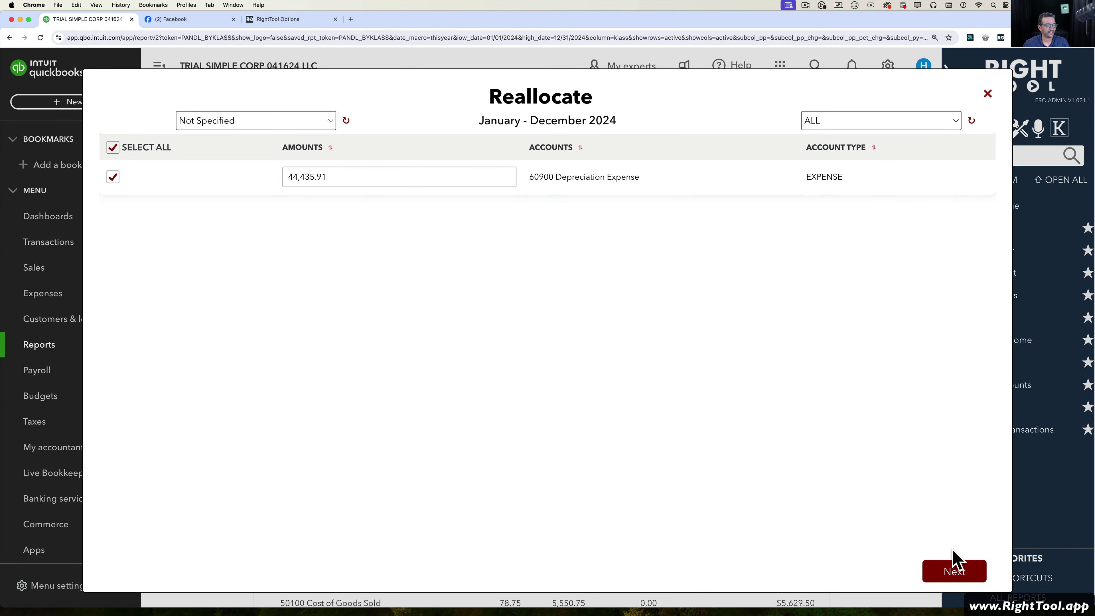
left_click(954, 568)
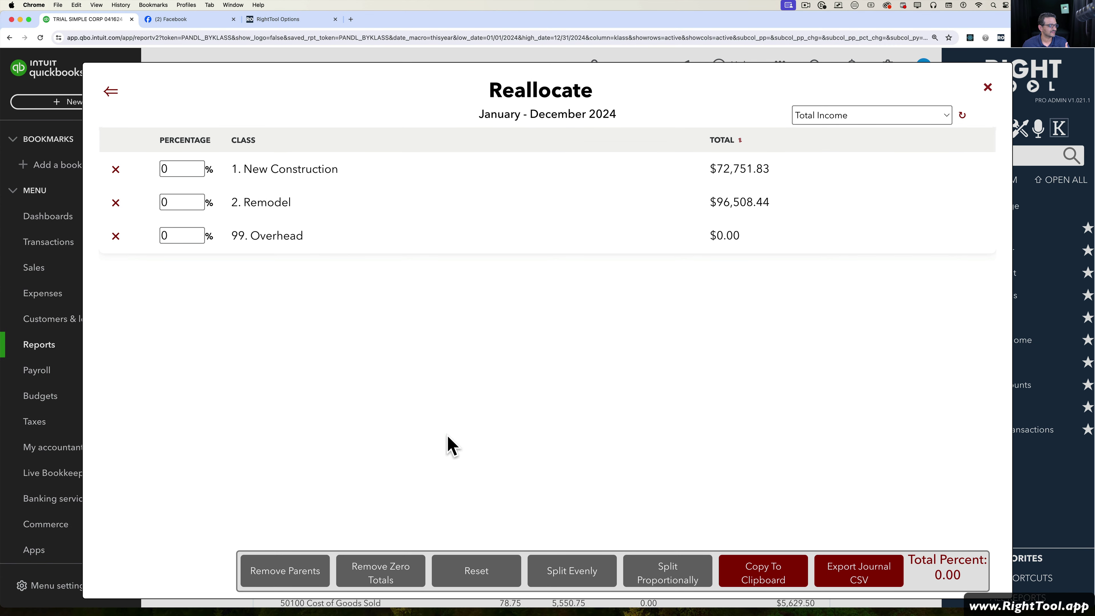
Split the amount evenly, removing 99. Overhead so New Construction and Remodel get 50% each
left_click(577, 573)
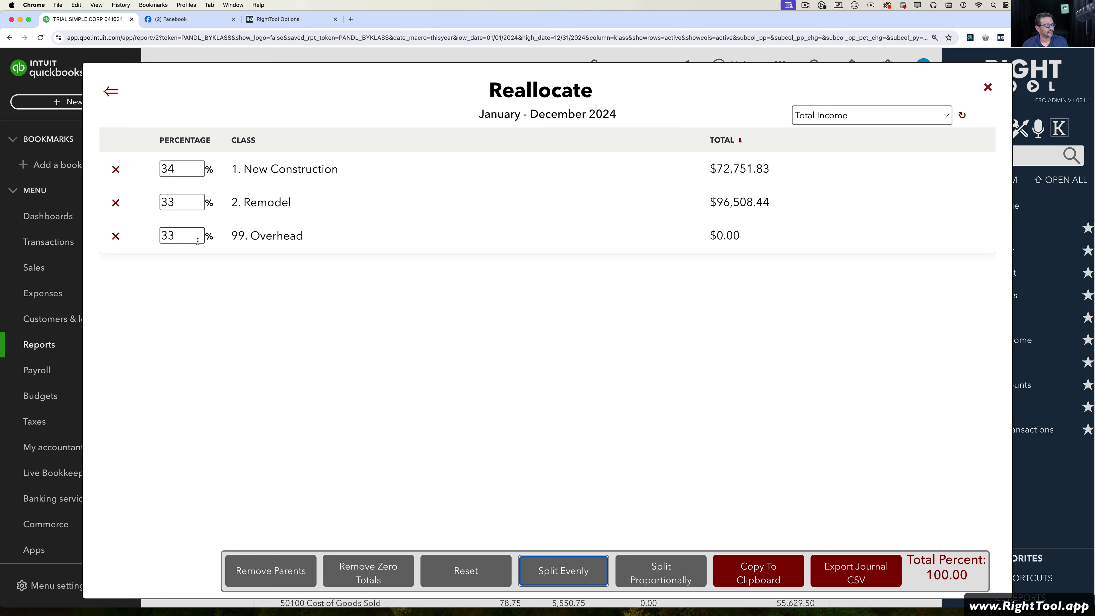
left_click(116, 236)
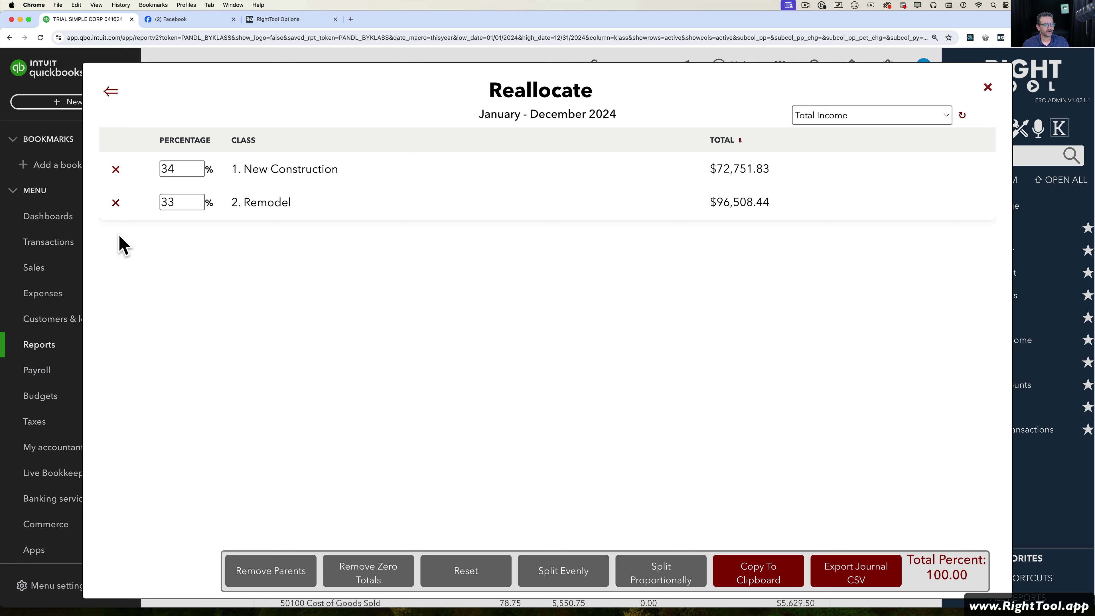
left_click(562, 576)
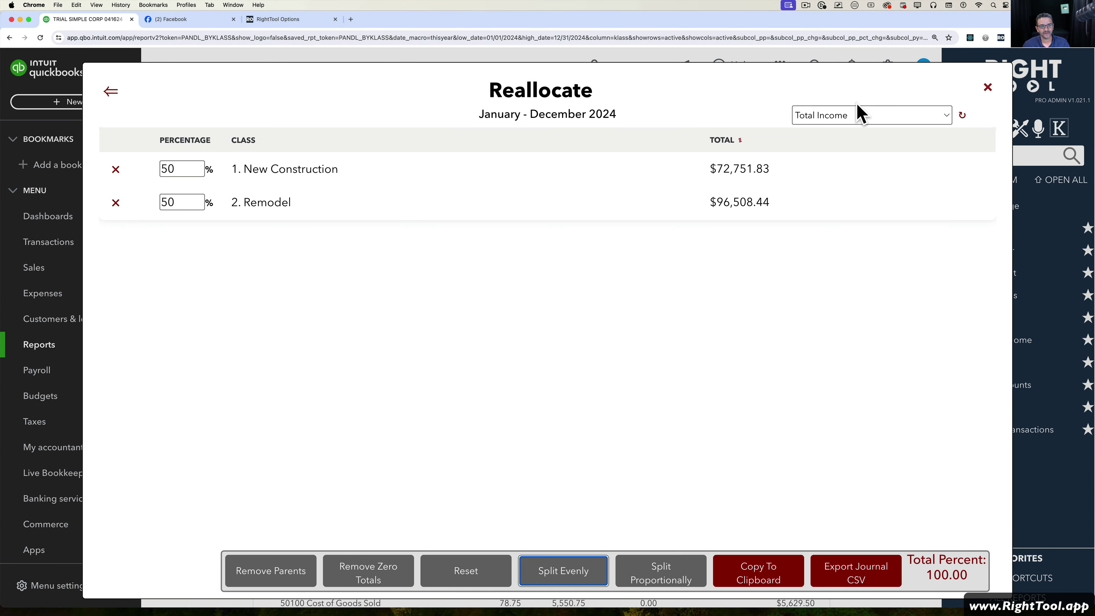
Try Total Expenses as the split basis, then switch the basis back to Total Income
left_click(857, 110)
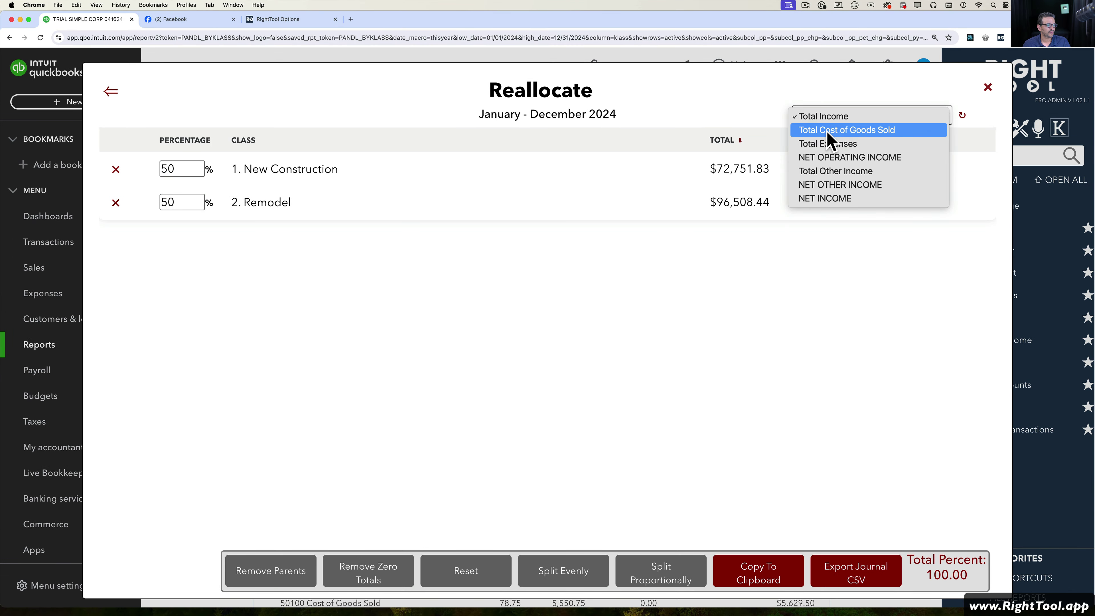
left_click(823, 144)
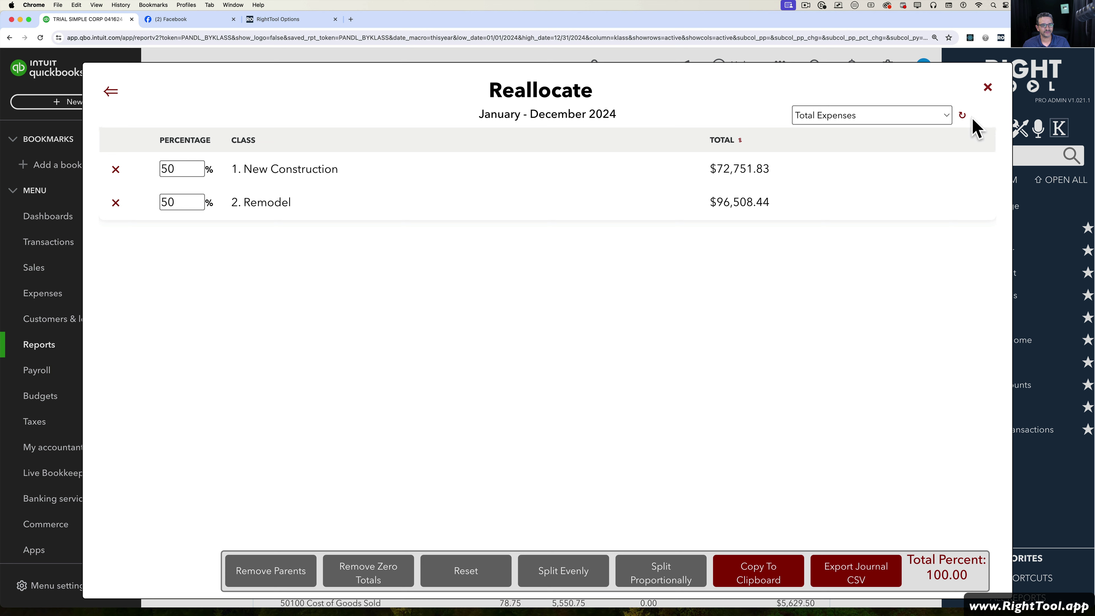
left_click(963, 115)
left_click(847, 118)
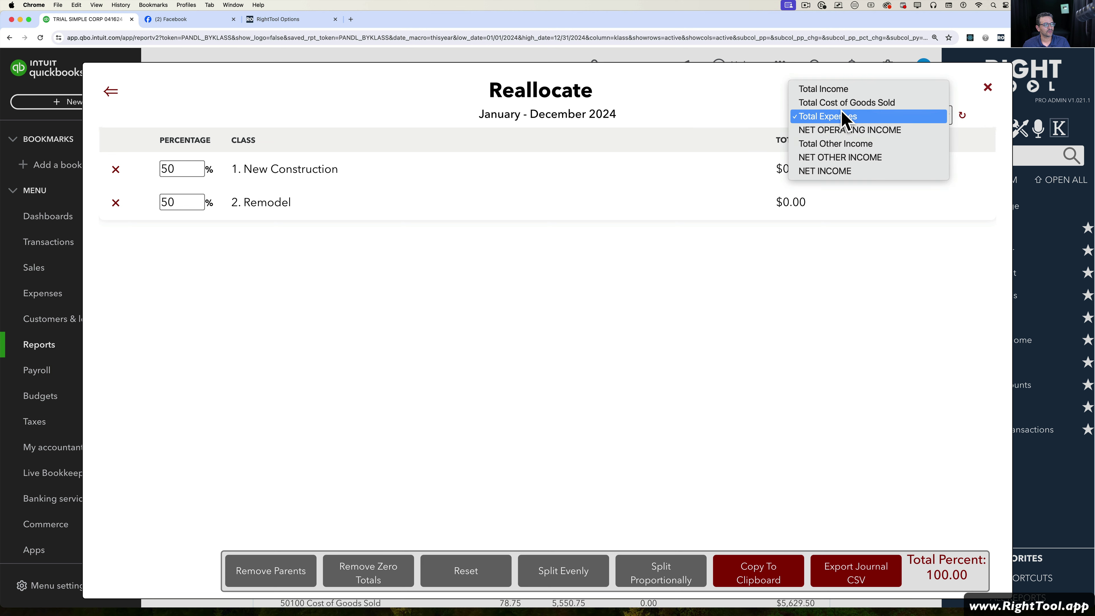
left_click(823, 88)
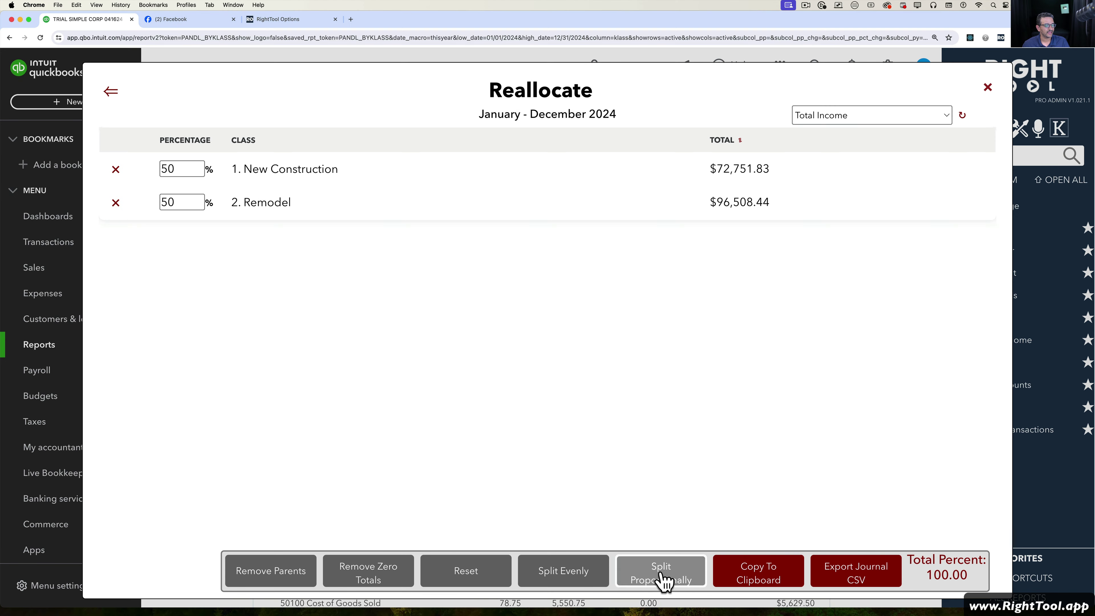
left_click(646, 582)
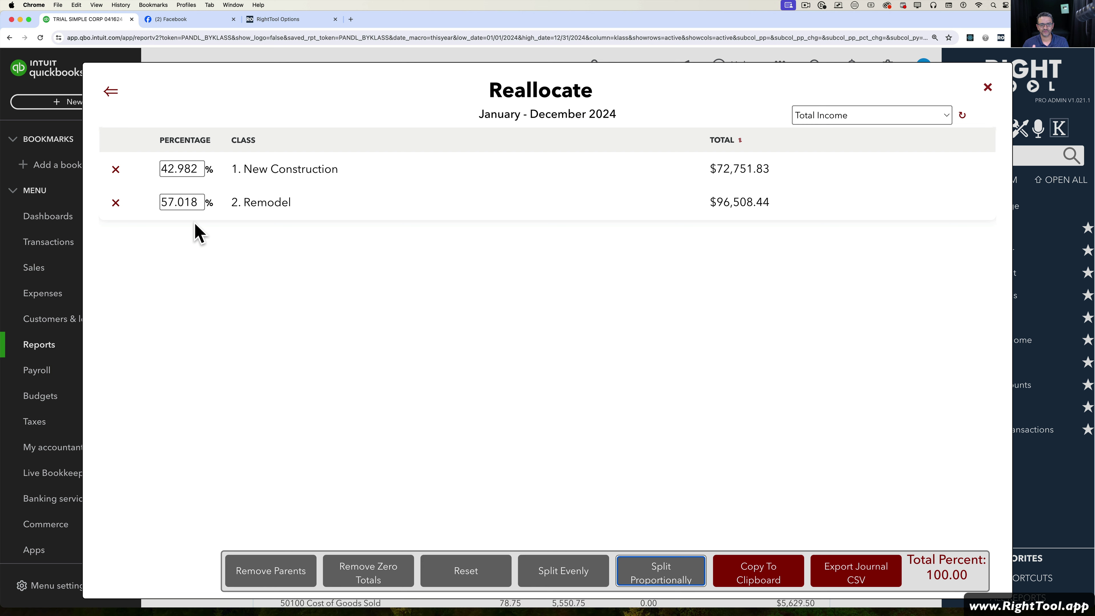
double_click(195, 168)
type("40")
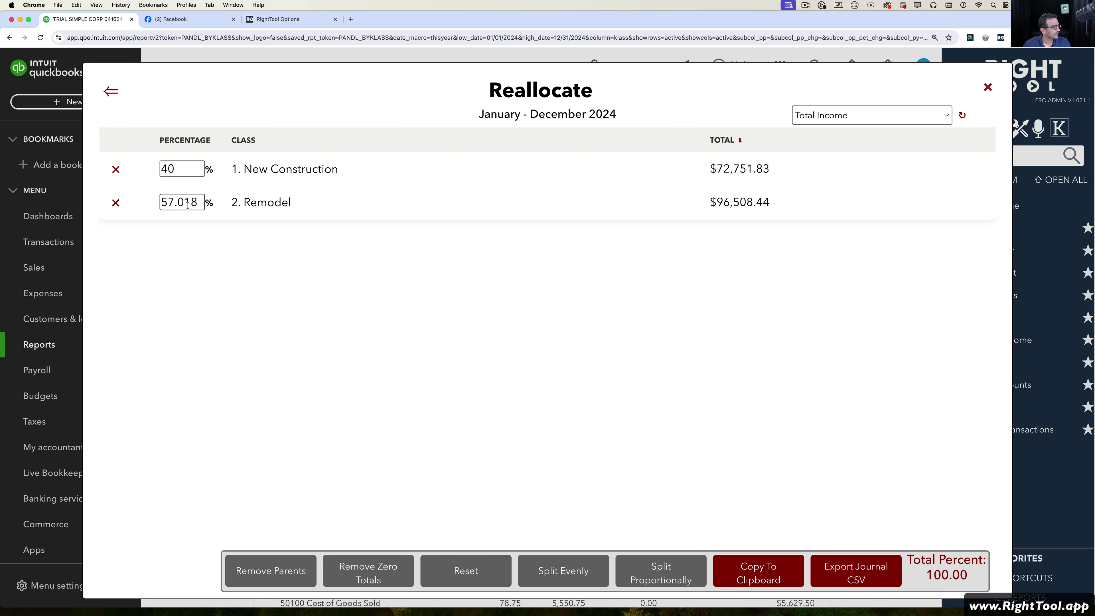
double_click(188, 205)
type("6")
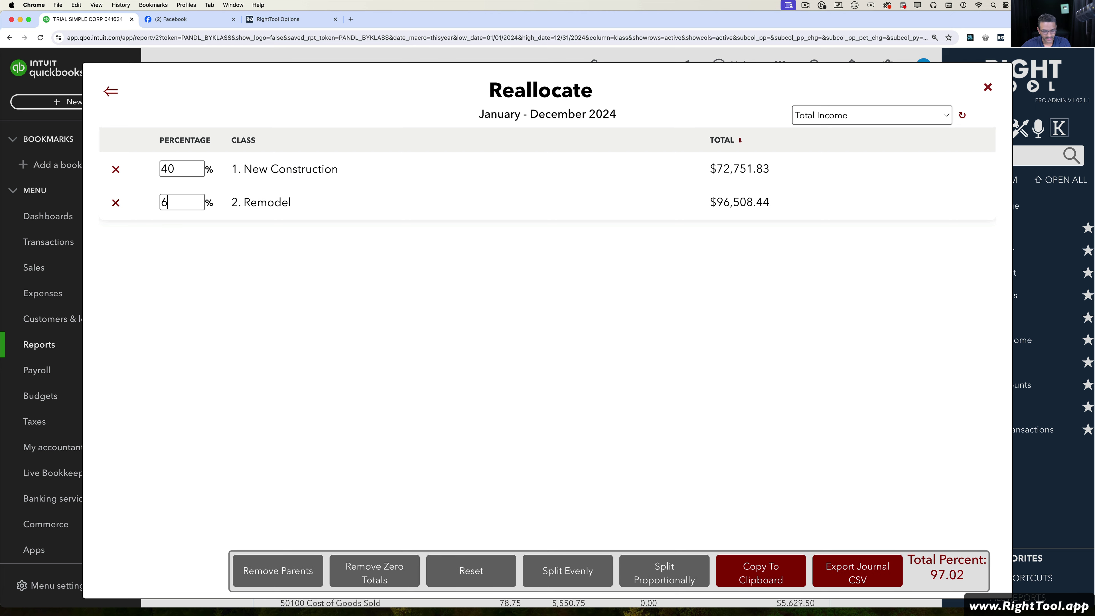
type("0")
left_click(207, 264)
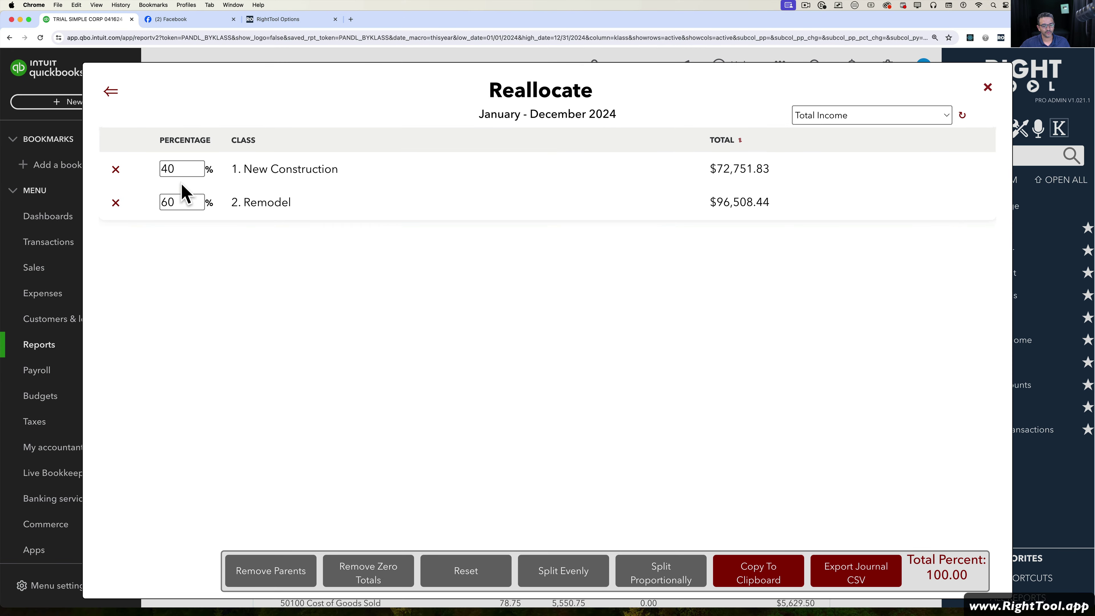
left_click(580, 577)
left_click(692, 580)
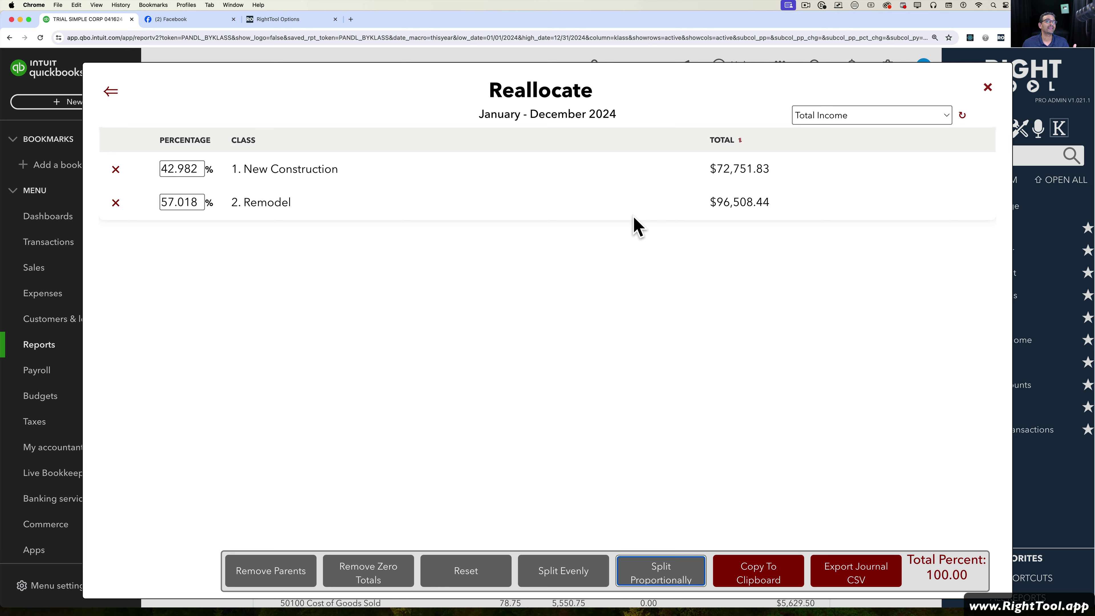
Export the reallocation journal CSV, view it in Excel, then close the workbook
left_click(859, 582)
left_click(951, 64)
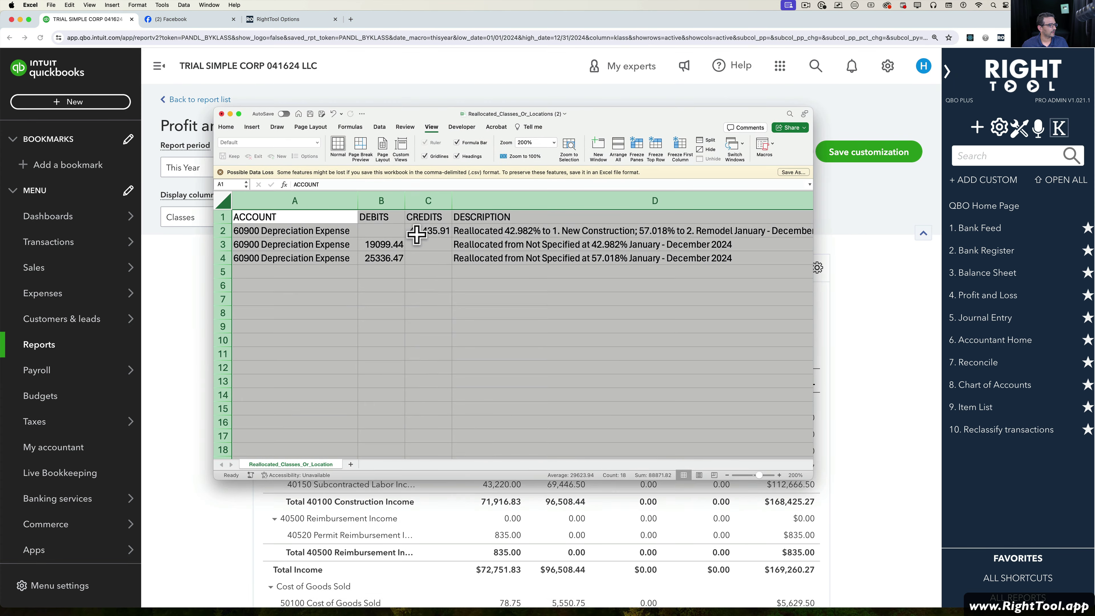
left_click(427, 353)
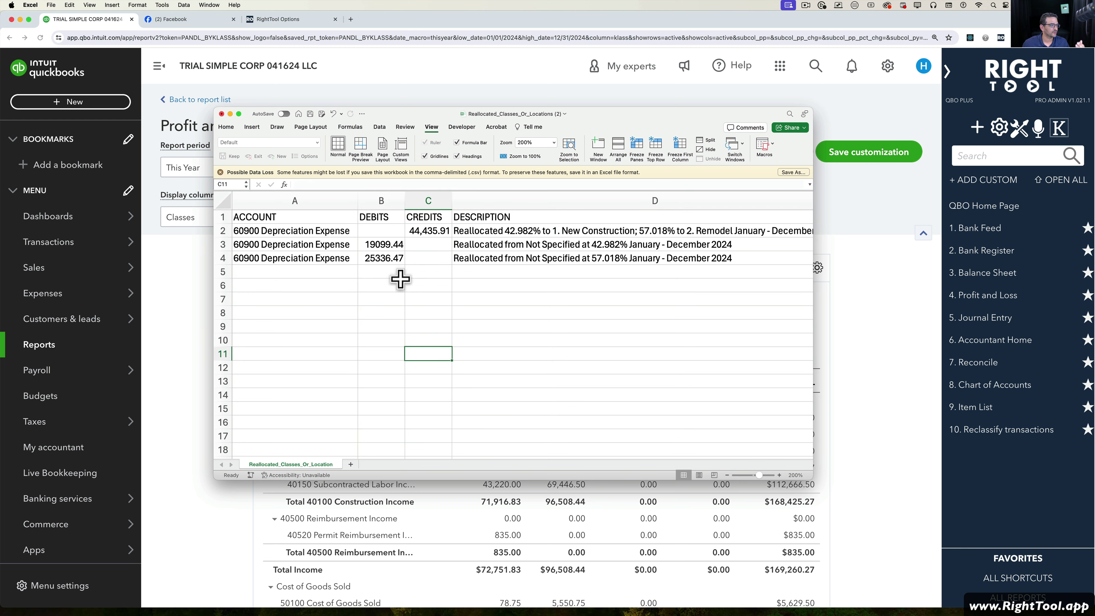
left_click(221, 114)
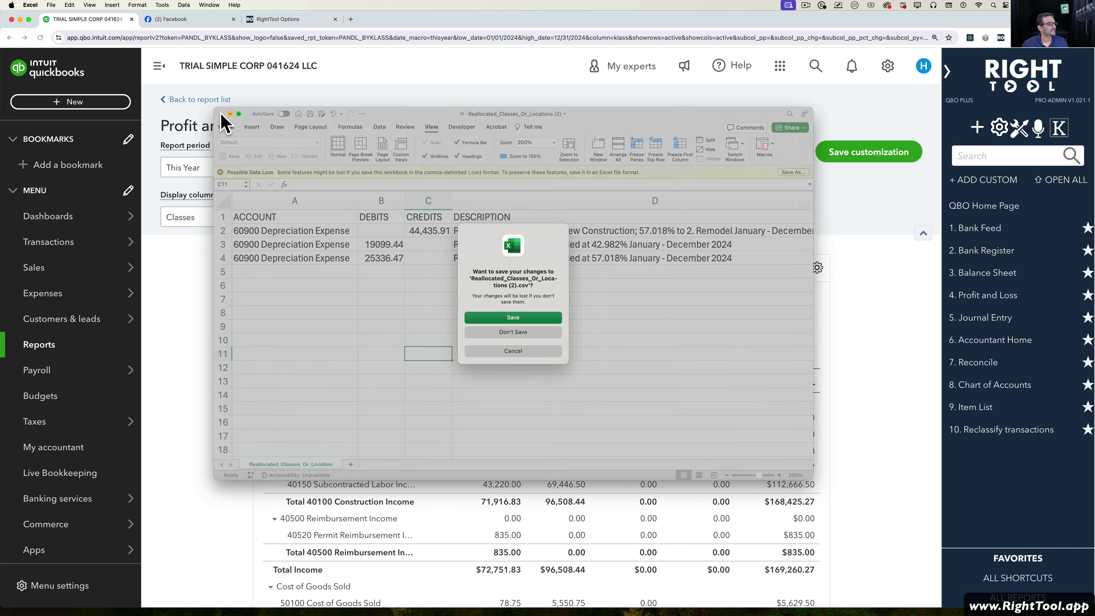
left_click(513, 332)
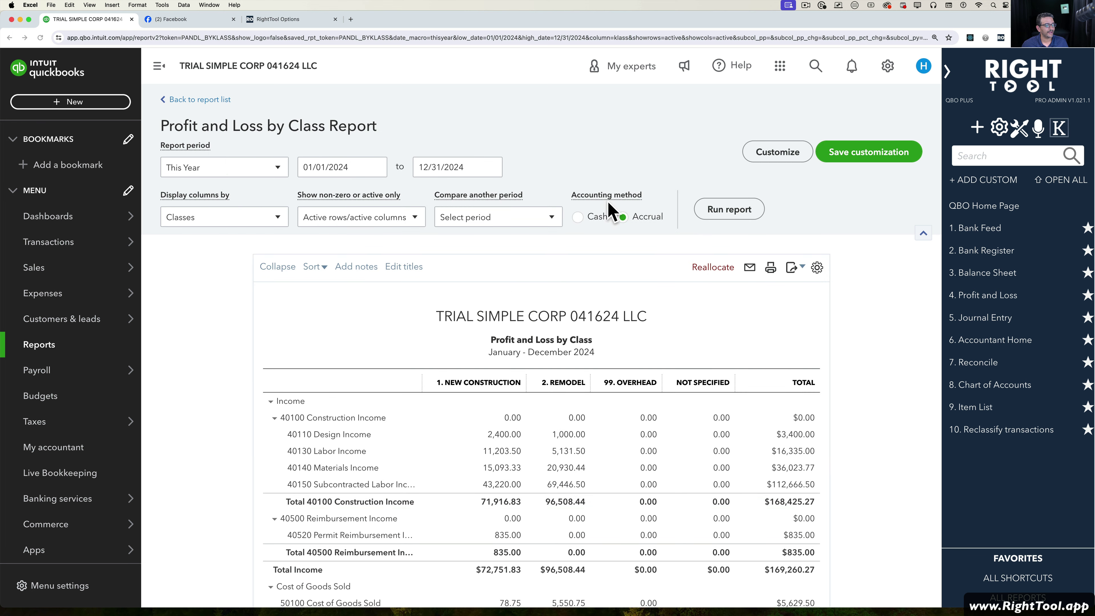
Drop 99. Overhead and split the 44,435.91 proportionally between New Construction and Remodel
left_click(706, 279)
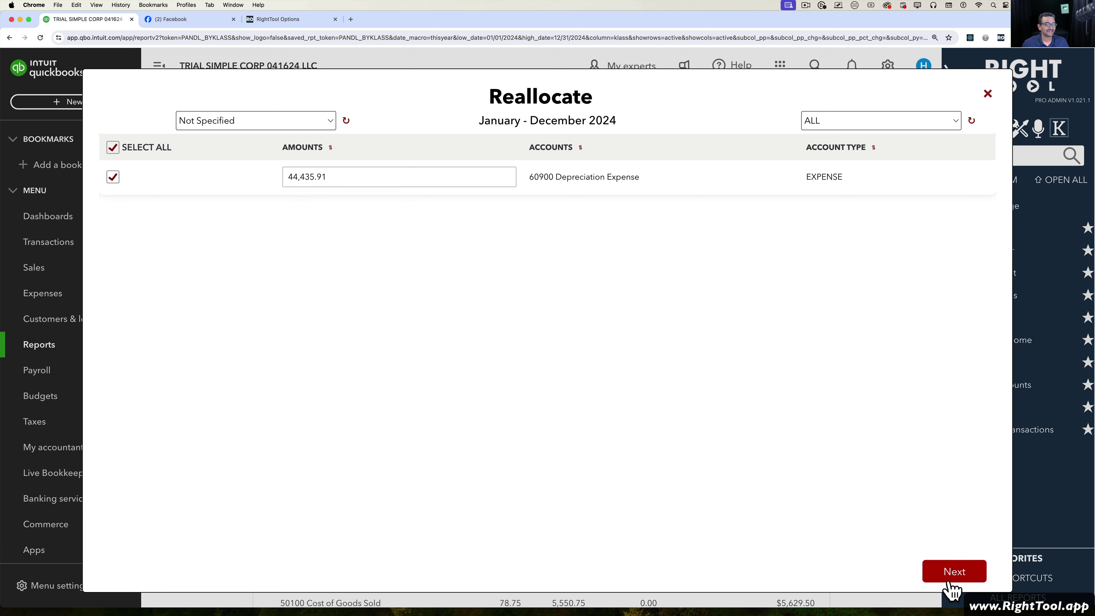
left_click(950, 572)
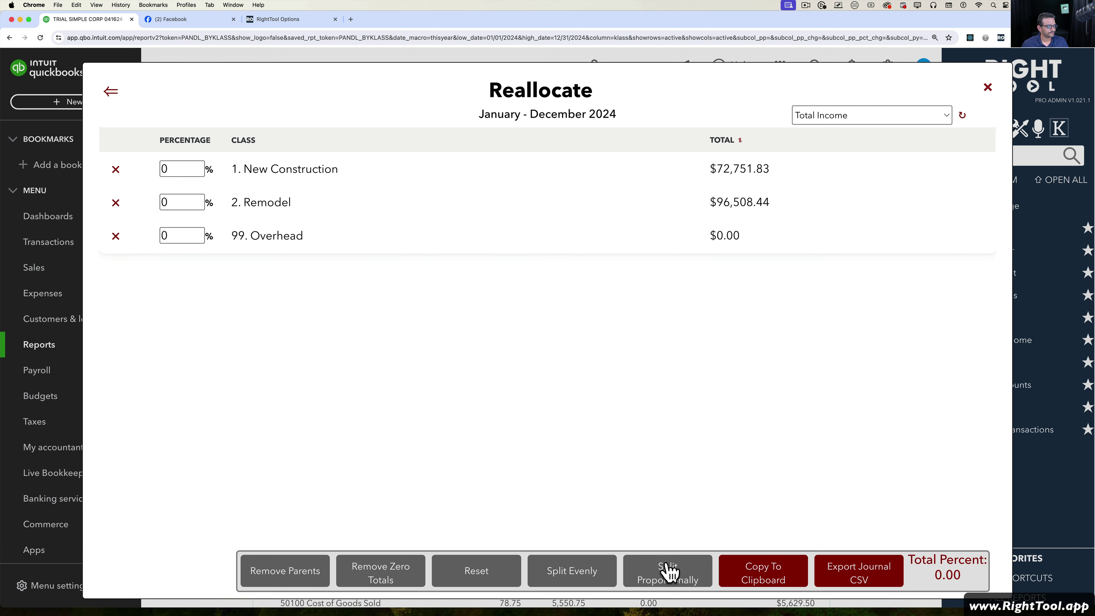
left_click(115, 235)
left_click(666, 574)
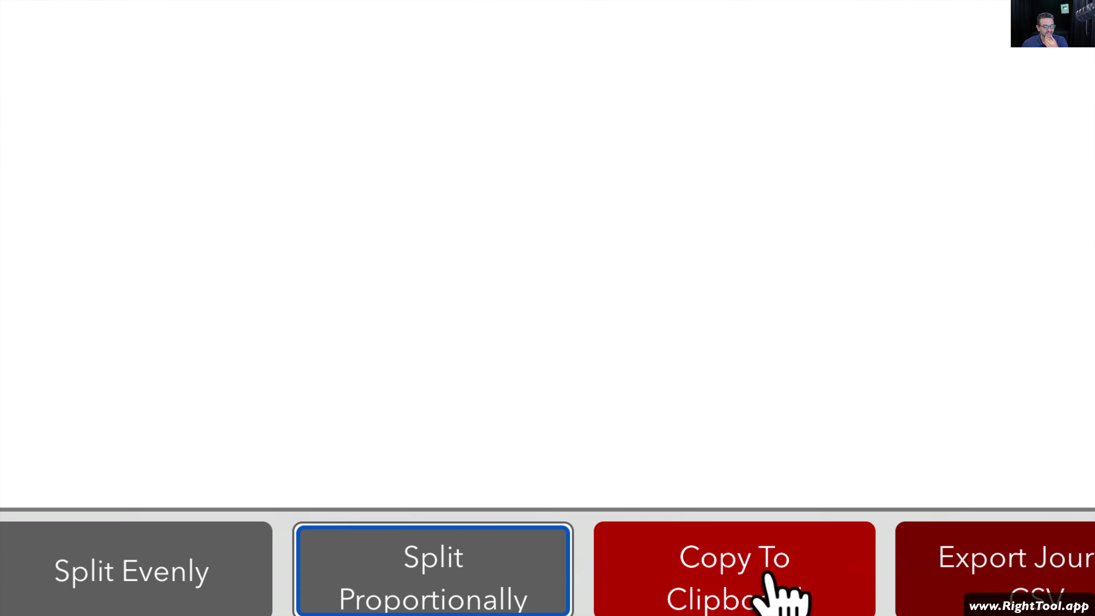
Copy the reallocation entry to the clipboard and open blank Journal Entry #3 dated 03/20/2024
left_click(772, 579)
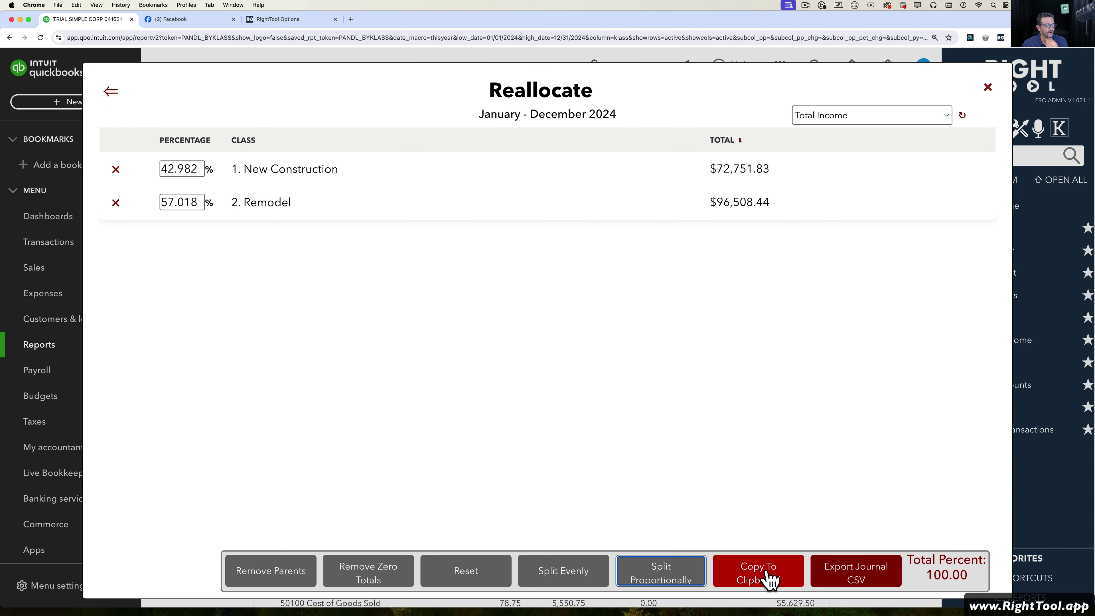
left_click(769, 577)
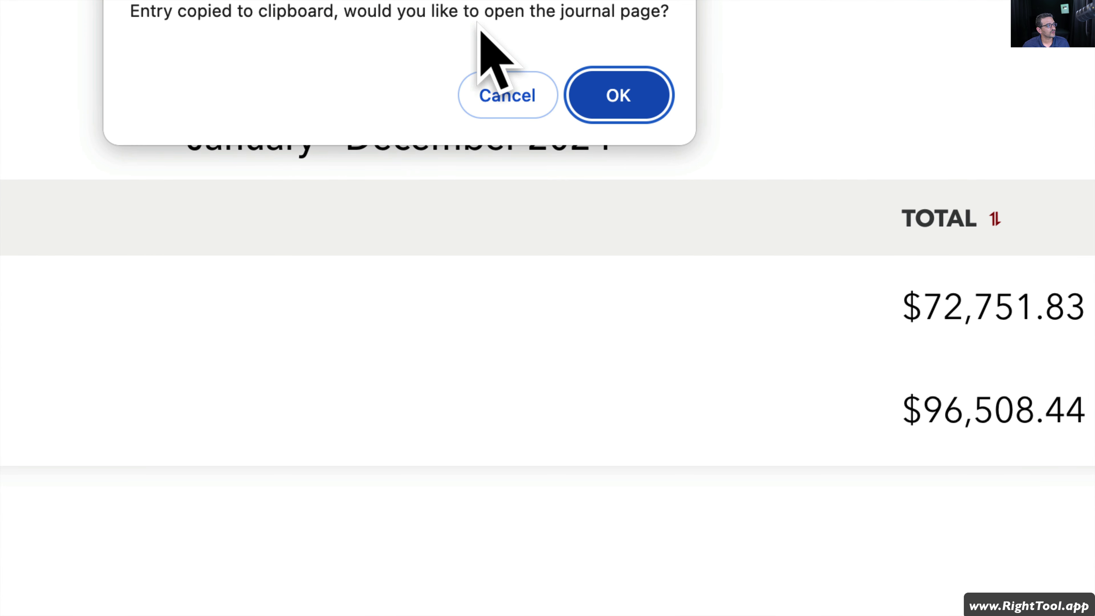
left_click(606, 93)
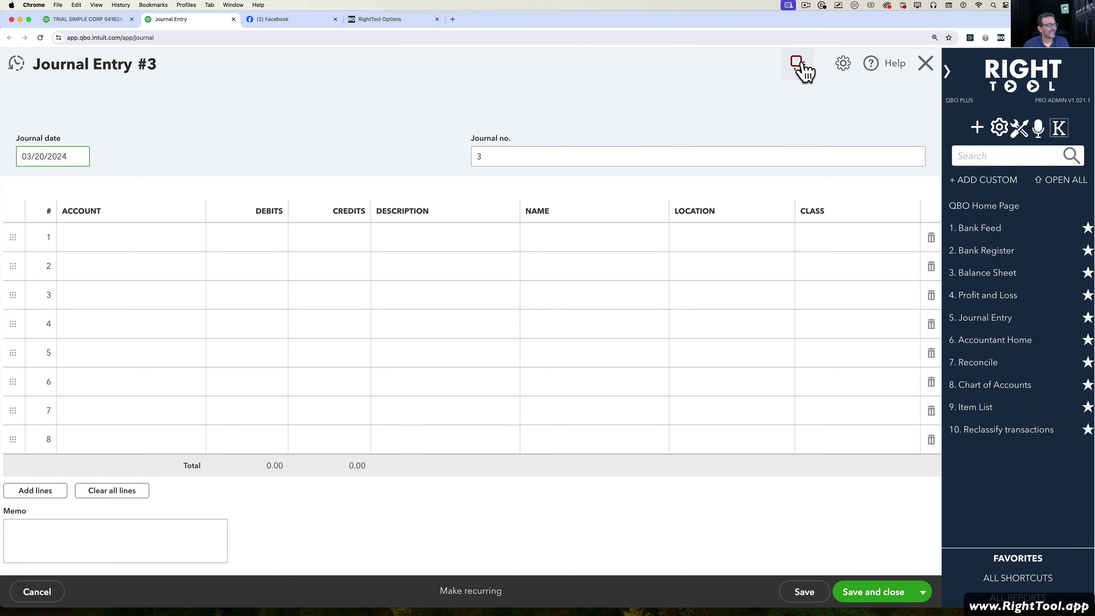
Paste the depreciation lines (19,099.44 New Construction, 25,336.47 Remodel) into Journal Entry #3 and save
left_click(798, 64)
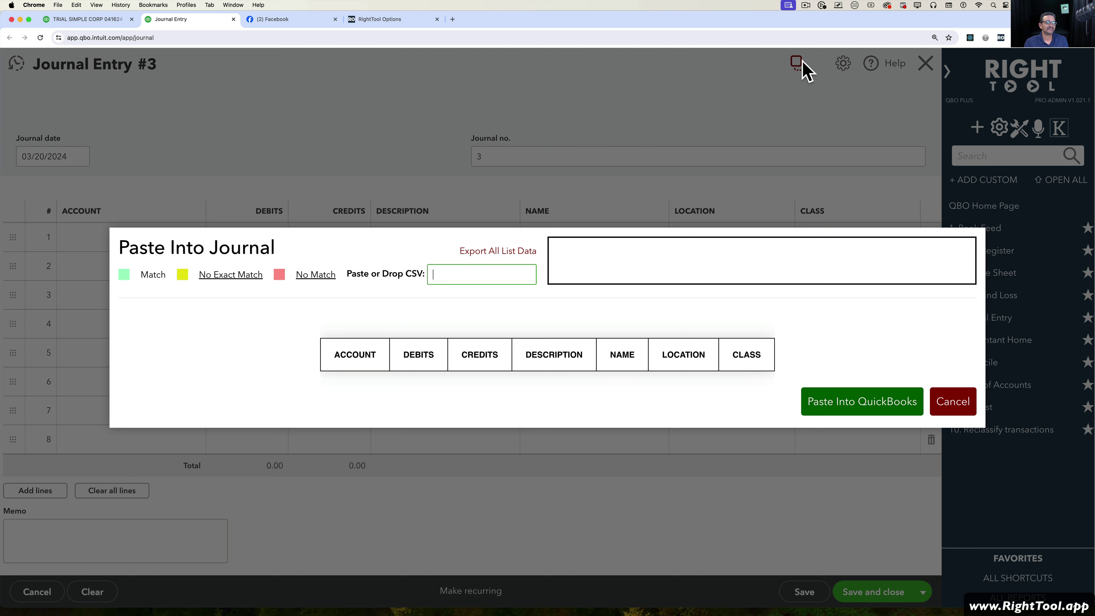
right_click(437, 275)
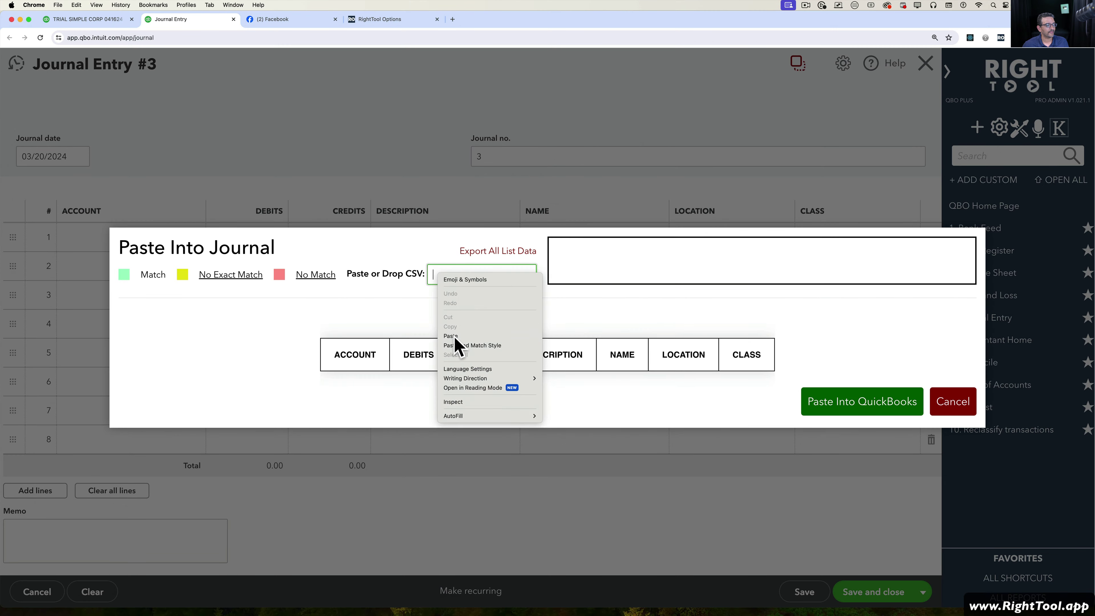
left_click(456, 335)
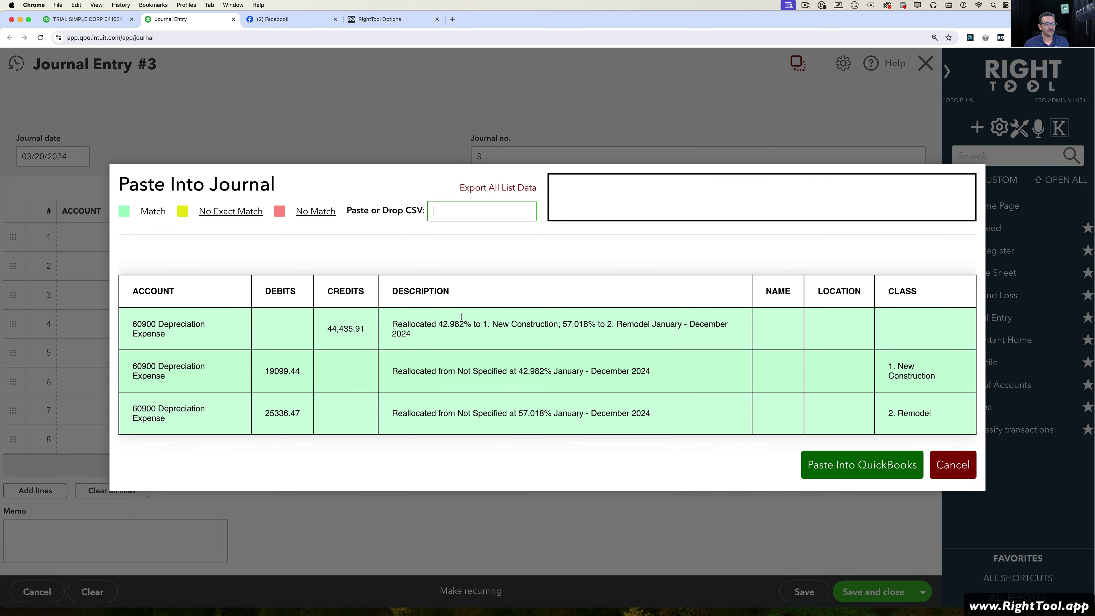
left_click(853, 470)
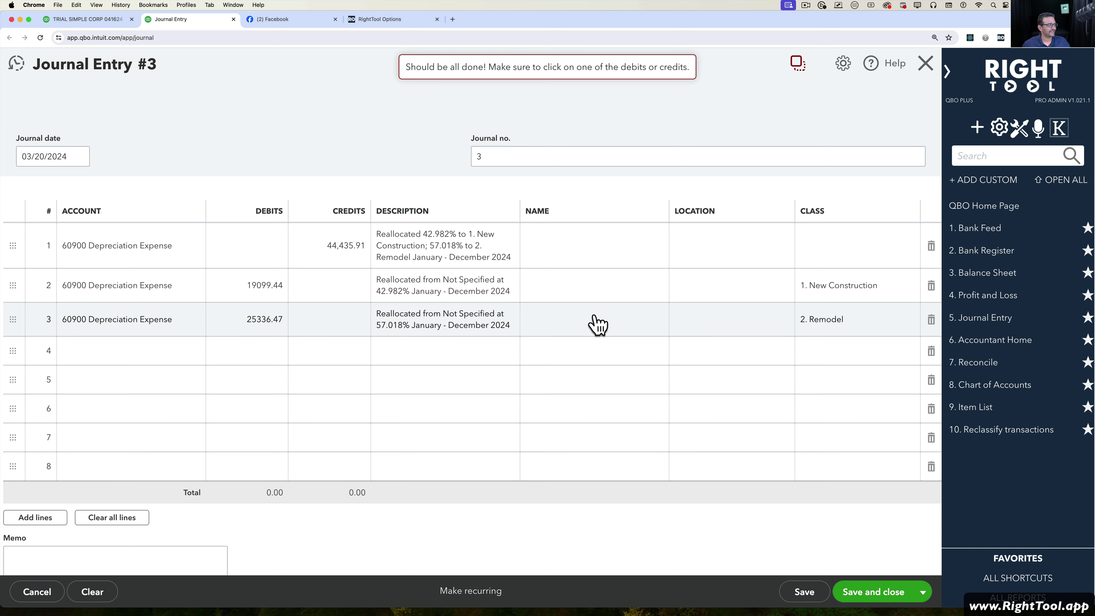
left_click(809, 593)
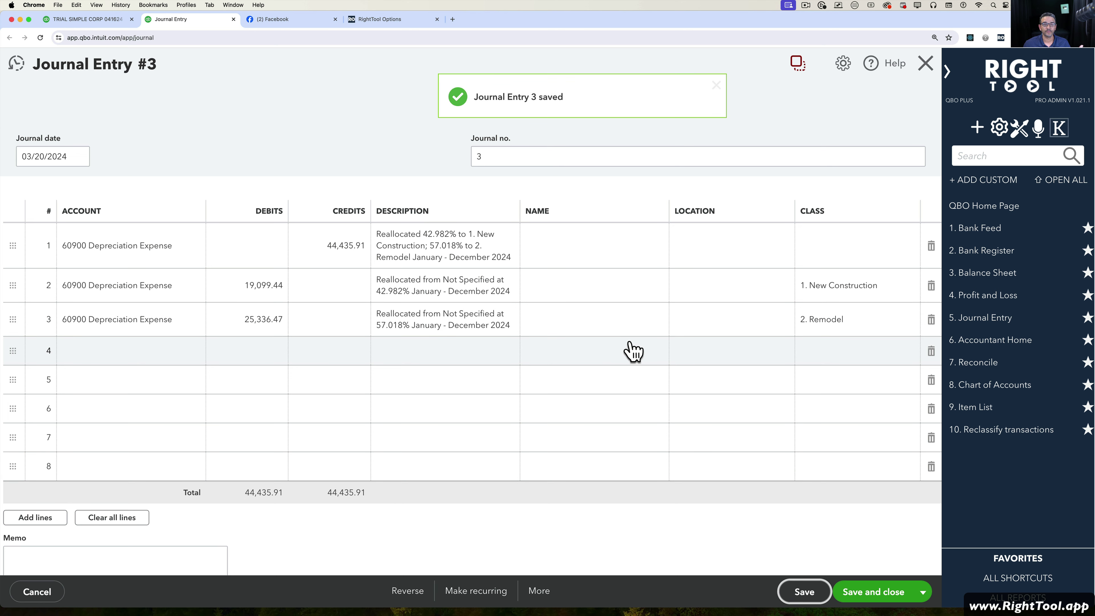
Return to the report and check Depreciation Expense now shows 19,099.44 New Construction and 25,336.47 Remodel
left_click(87, 20)
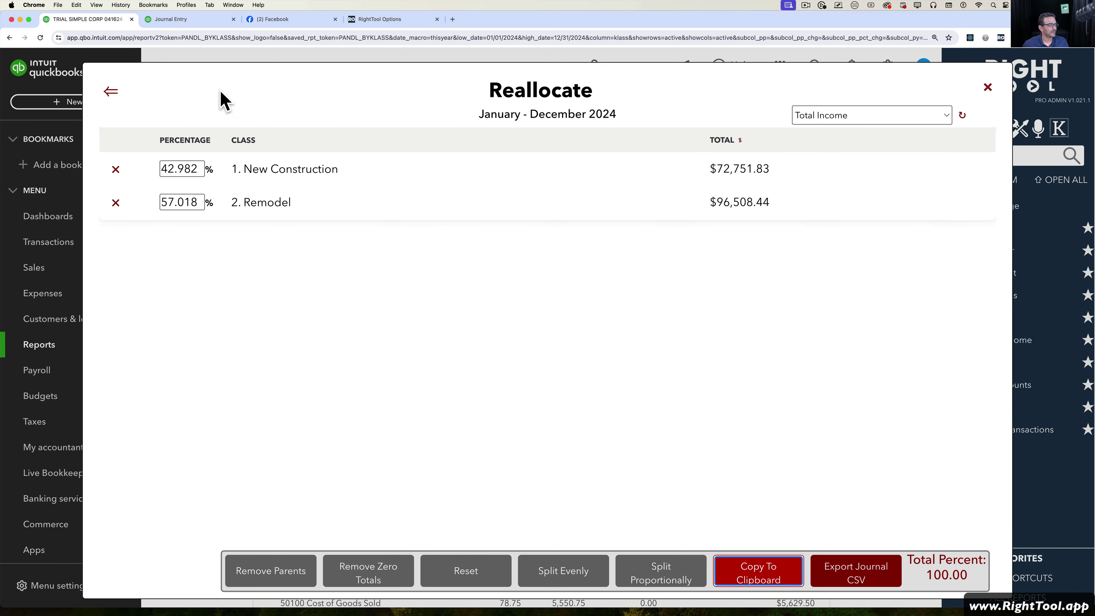
left_click(987, 88)
scroll(747, 428, "down", 8)
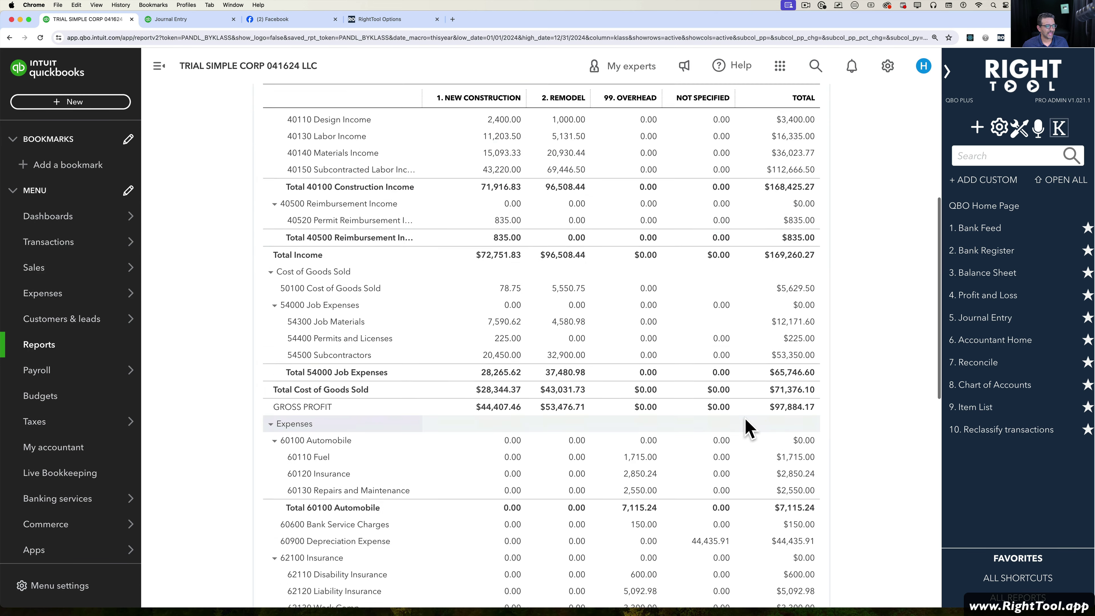
scroll(733, 466, "down", 2)
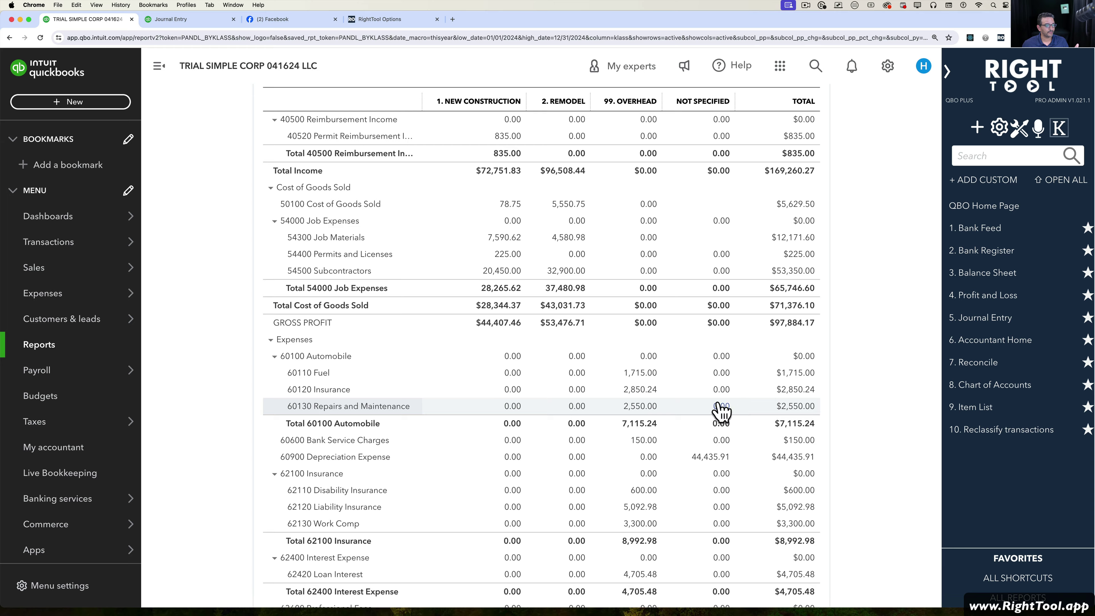
scroll(698, 410, "up", 12)
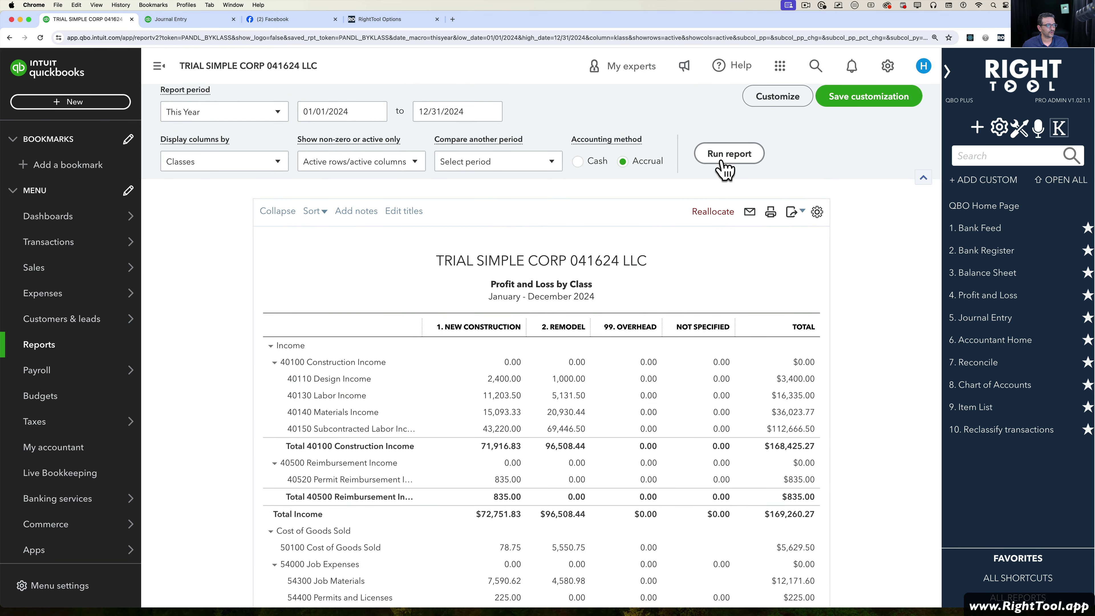
scroll(802, 418, "down", 12)
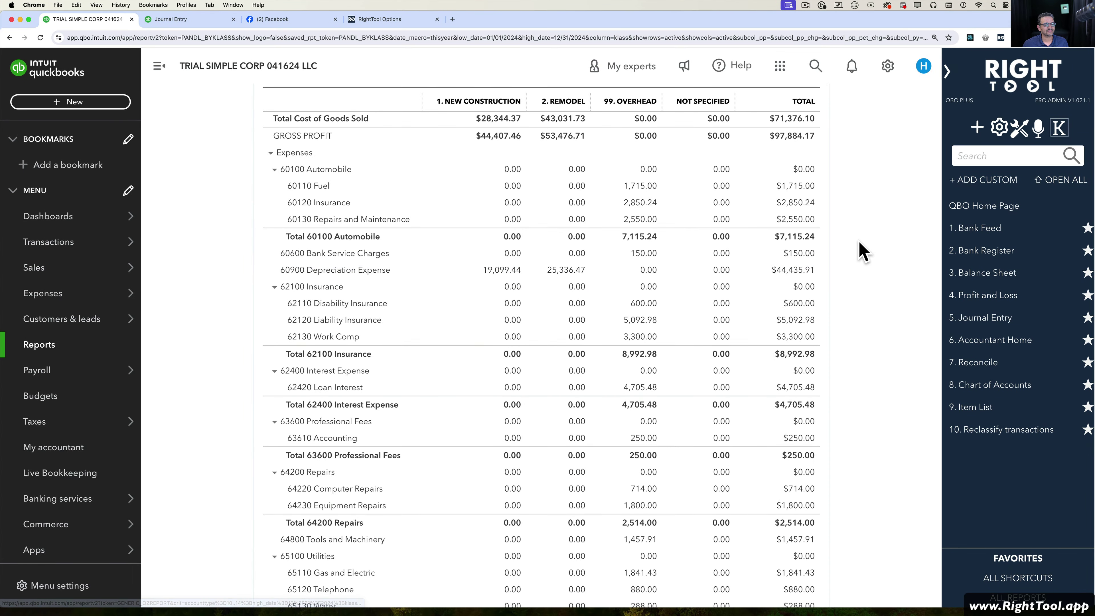
scroll(862, 252, "up", 2)
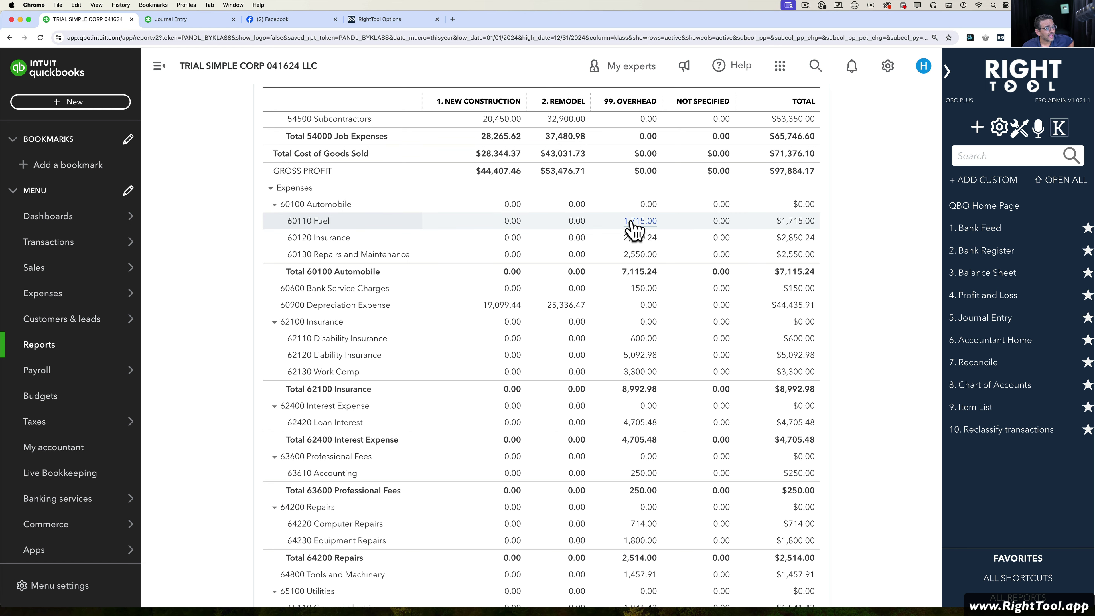
scroll(646, 431, "down", 3)
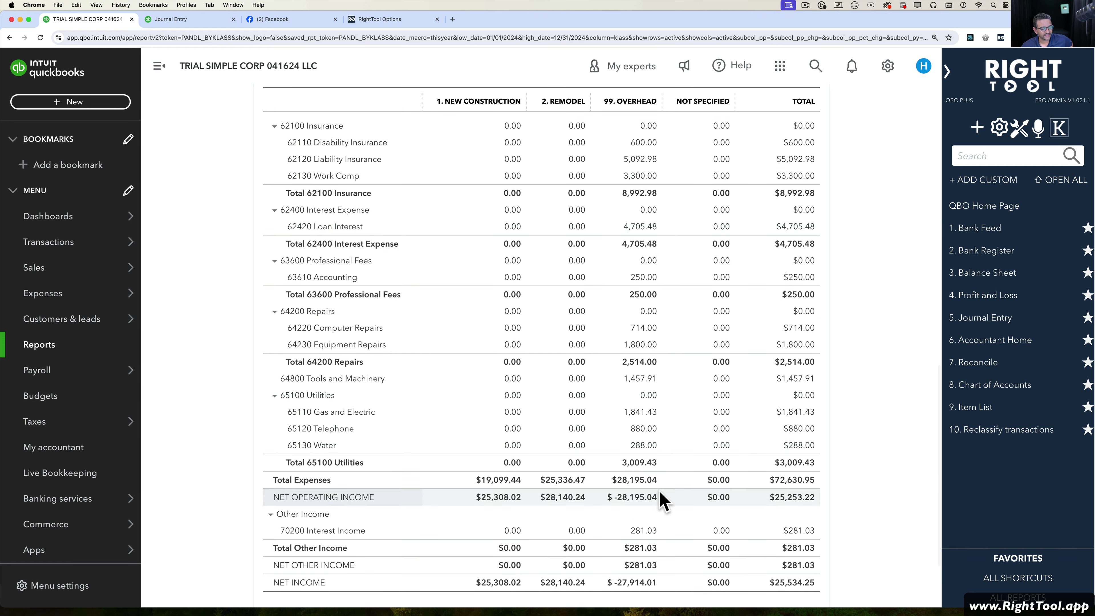
scroll(655, 423, "up", 6)
scroll(655, 424, "up", 1)
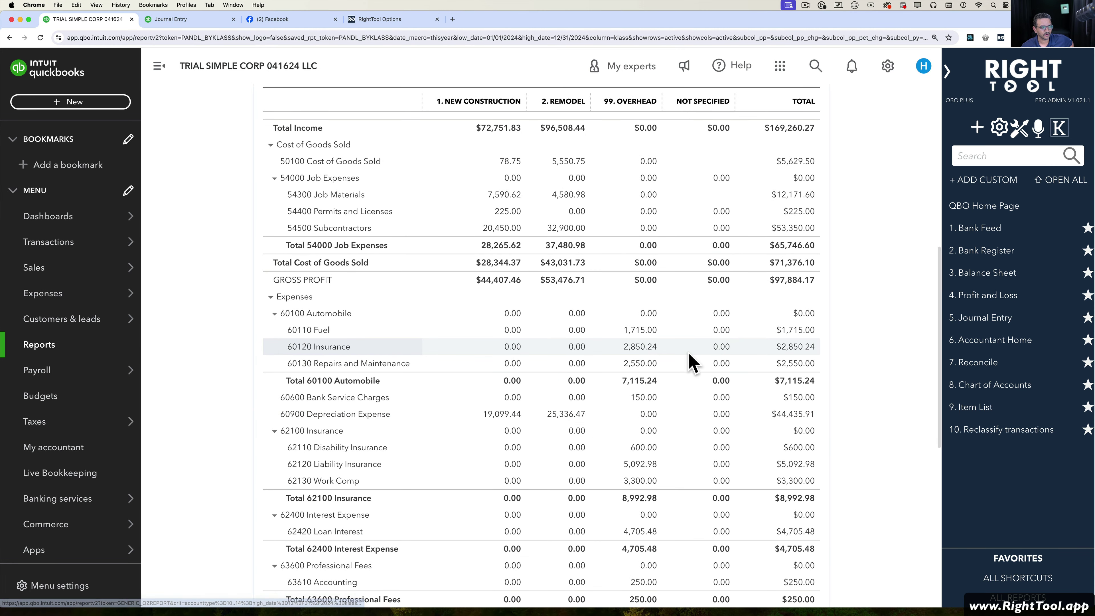
scroll(685, 302, "up", 2)
scroll(672, 194, "up", 3)
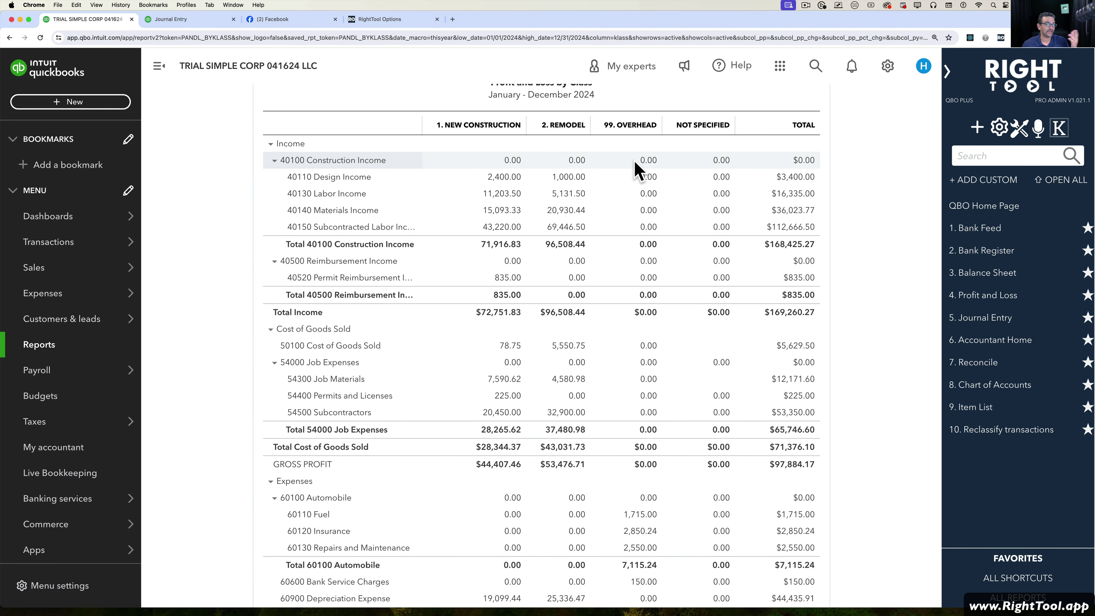
scroll(636, 171, "up", 2)
Start a reallocation with 99. Overhead as the source class and load its account amounts
scroll(637, 170, "up", 3)
left_click(712, 168)
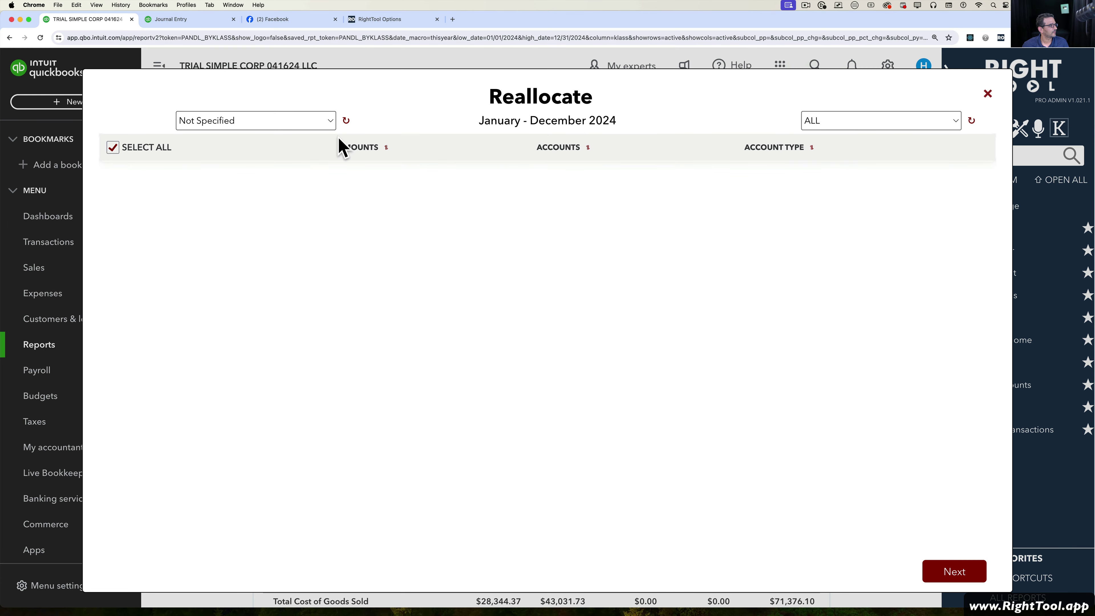
left_click(197, 121)
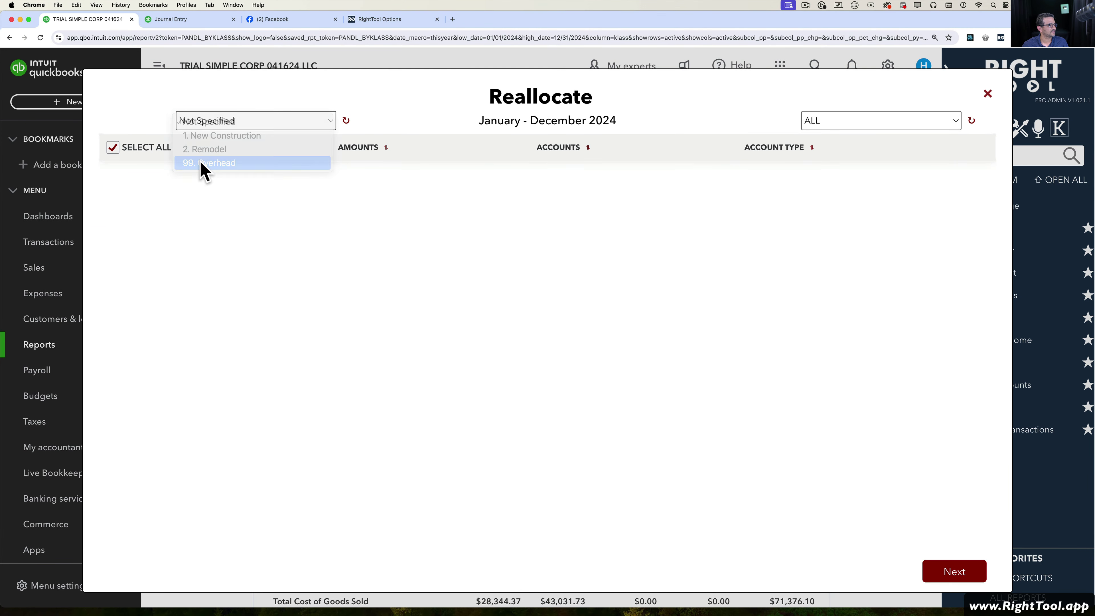
left_click(235, 163)
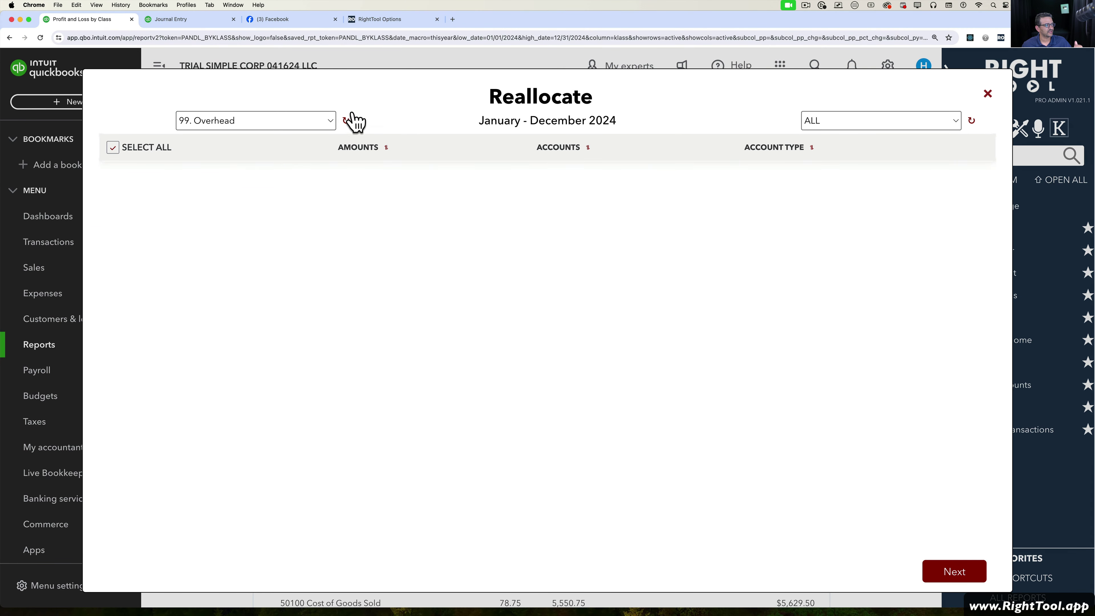
left_click(347, 120)
Review the loaded 99. Overhead expense accounts, keeping 99. Overhead as the source class
scroll(276, 233, "down", 5)
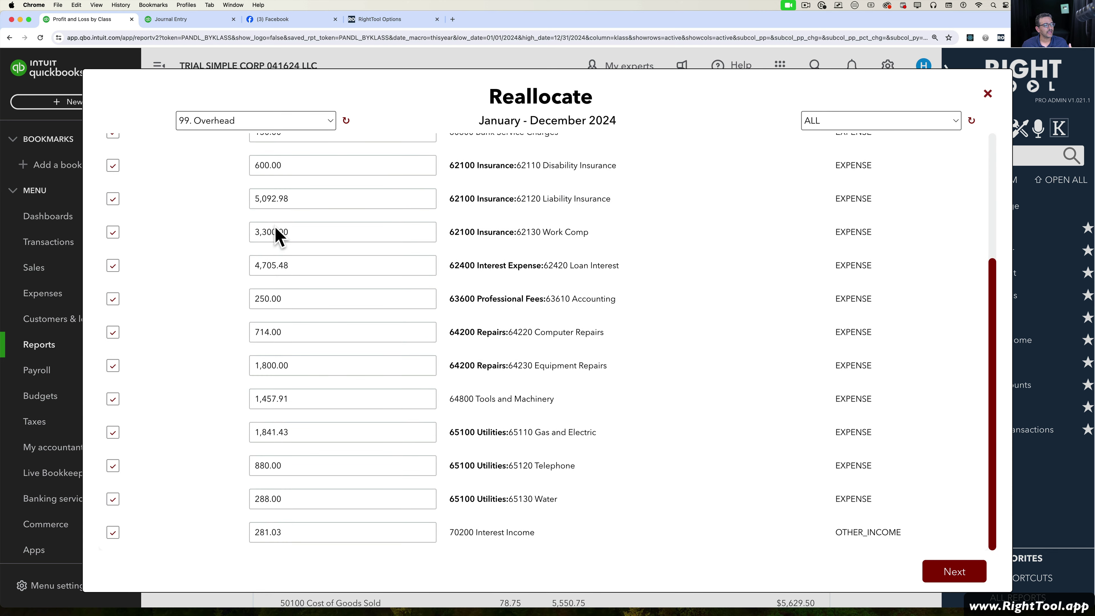
scroll(274, 224, "up", 5)
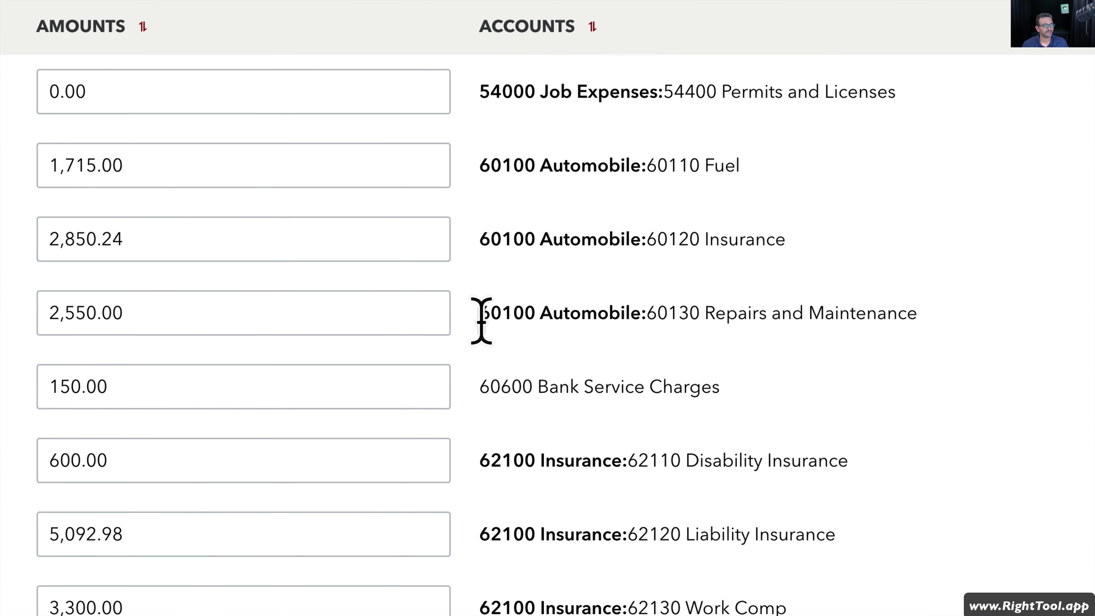
scroll(452, 283, "down", 5)
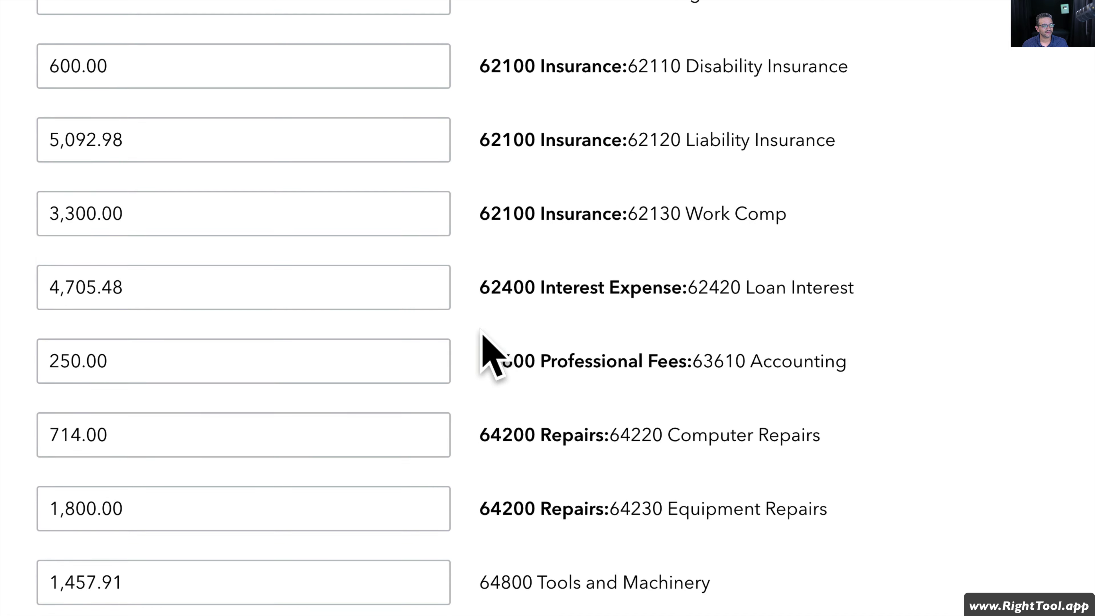
scroll(452, 288, "up", 5)
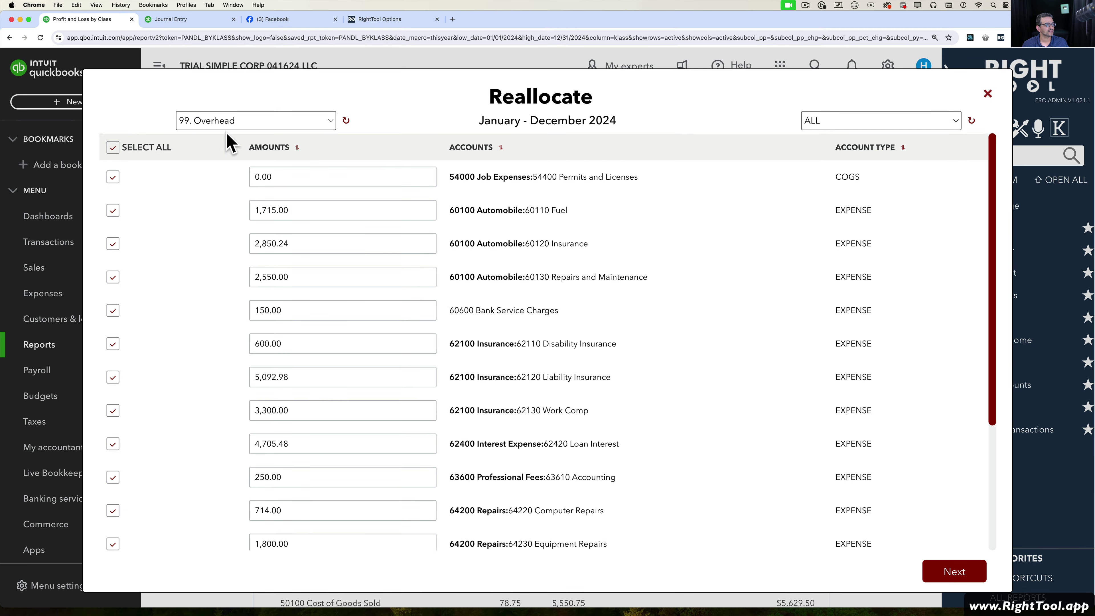
left_click(198, 126)
left_click(190, 122)
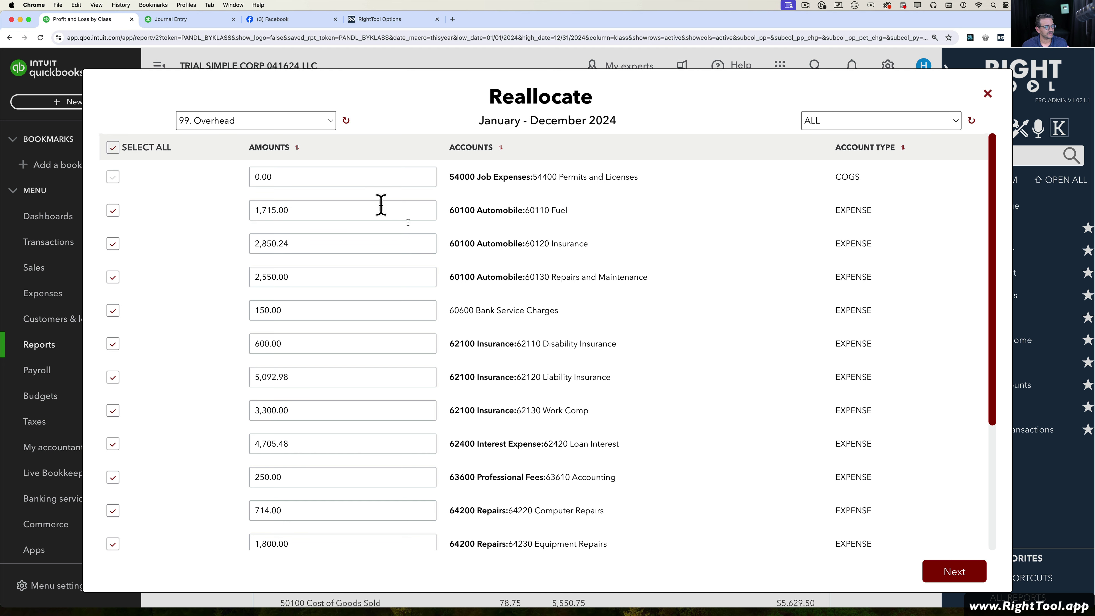
scroll(422, 258, "down", 5)
scroll(425, 271, "up", 5)
Split Overhead 42.982% New Construction, 57.018% Remodel without 99. Overhead, and export the journal CSV
left_click(963, 575)
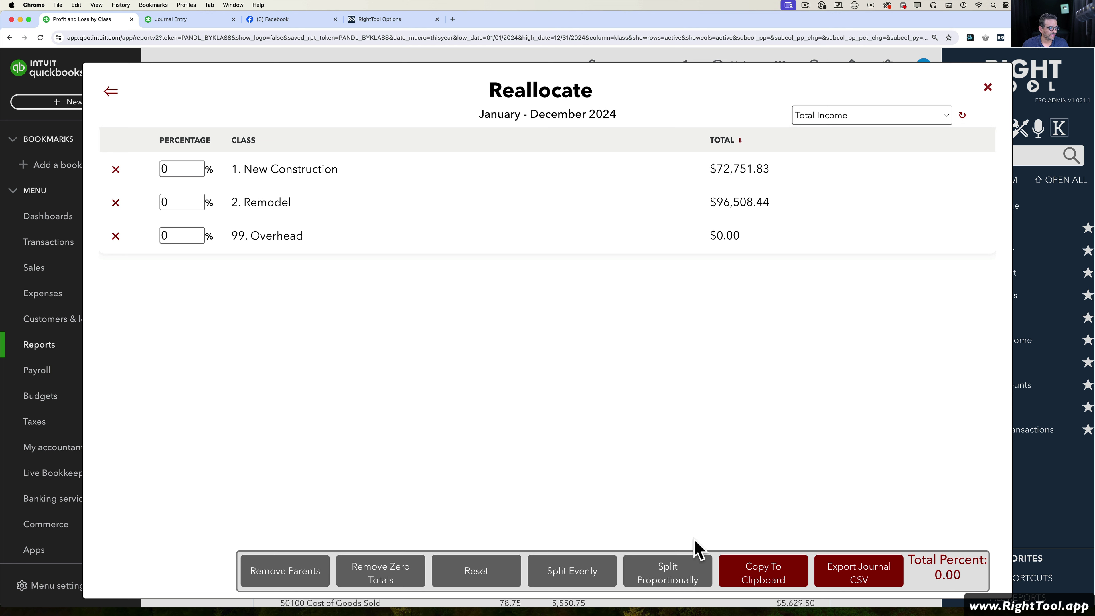
left_click(676, 570)
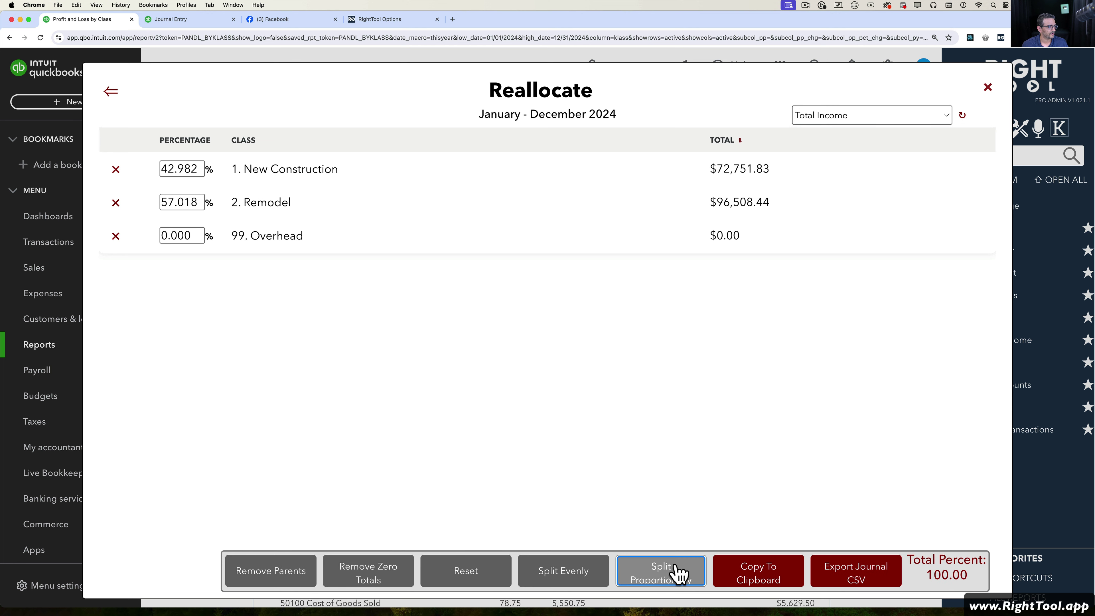
left_click(586, 575)
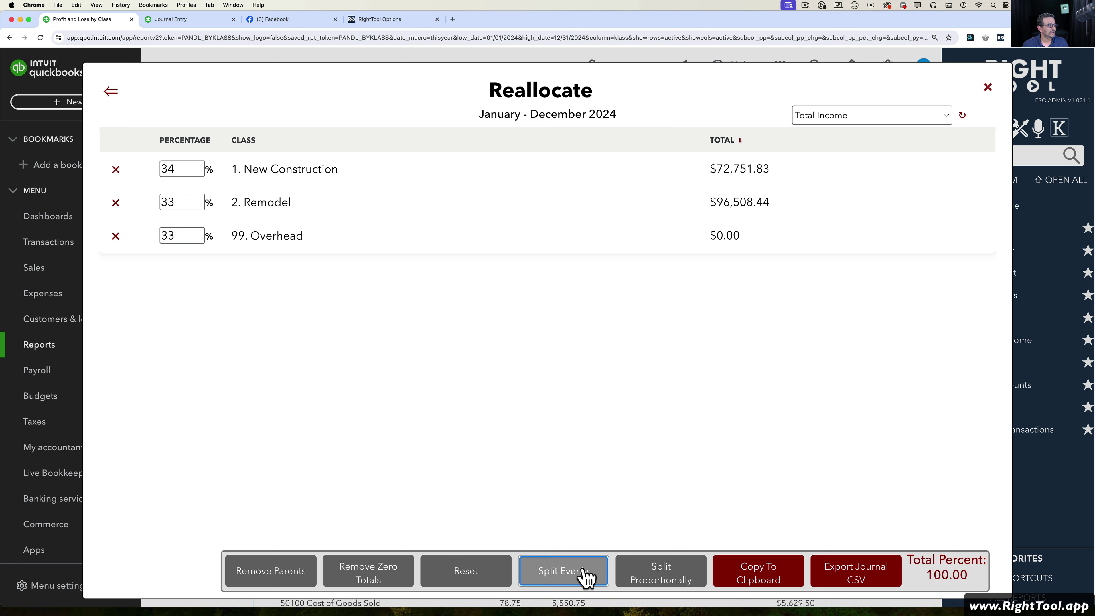
left_click(658, 574)
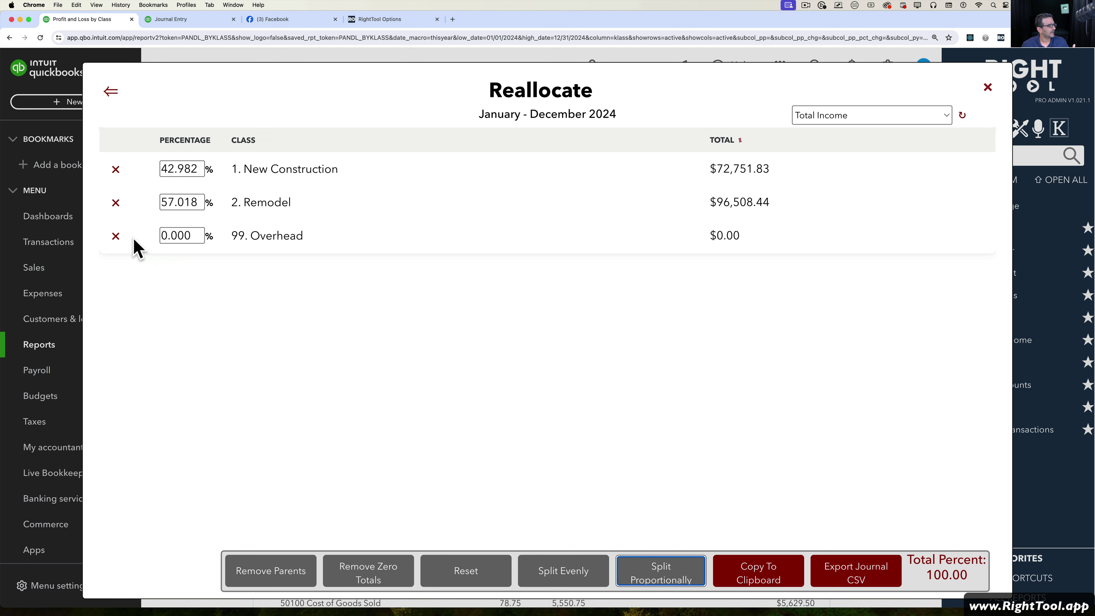
left_click(116, 236)
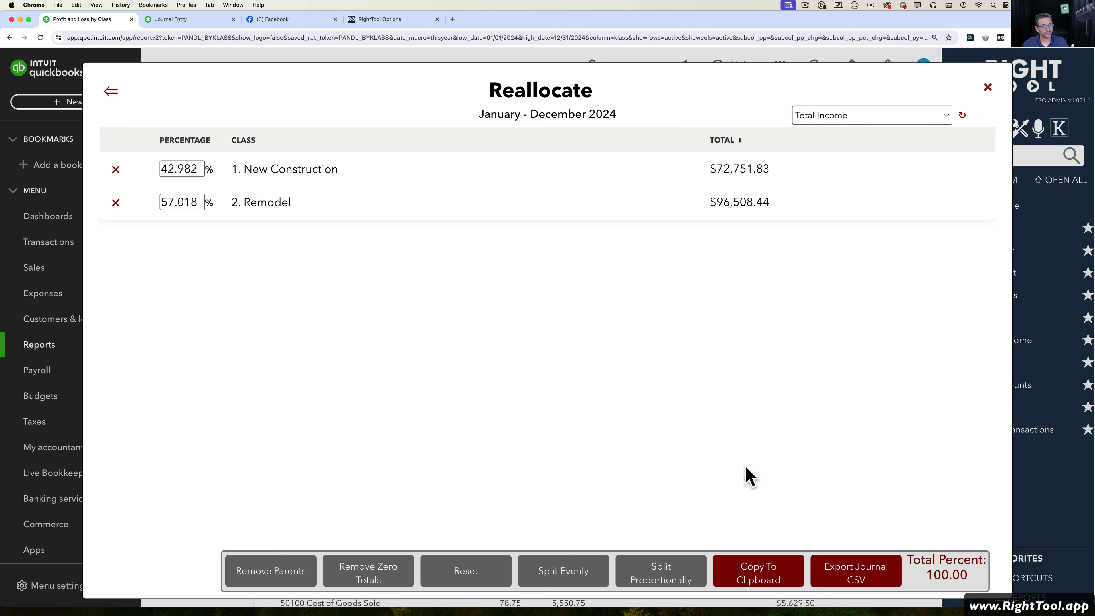
left_click(860, 580)
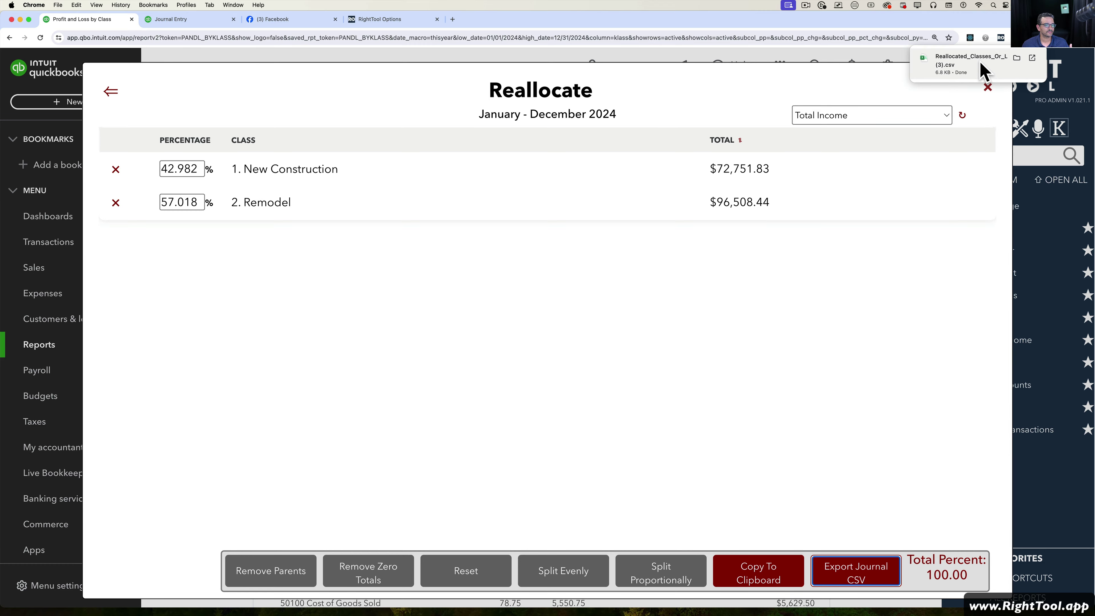
Open the downloaded reallocation CSV in Excel and inspect its account, debit/credit and description cells
left_click(970, 62)
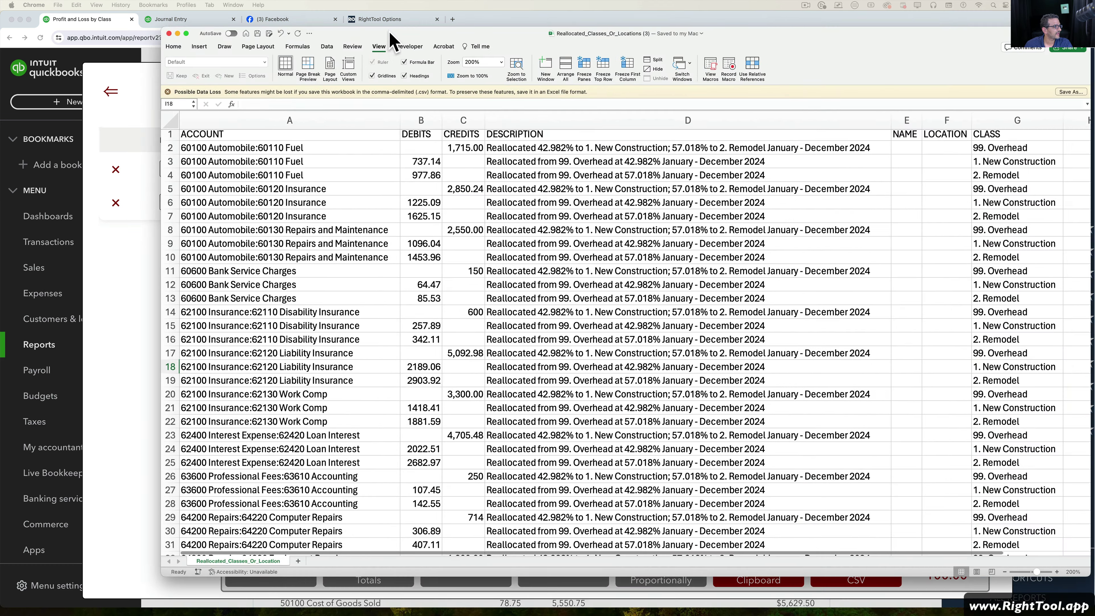
left_click_drag(390, 31, 298, 47)
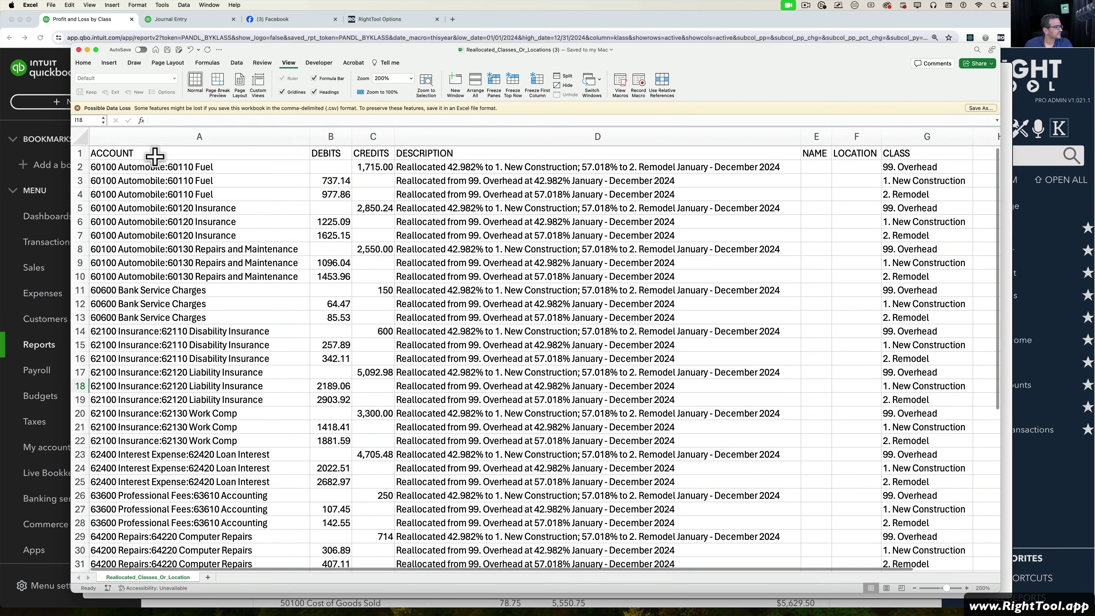
left_click(159, 136)
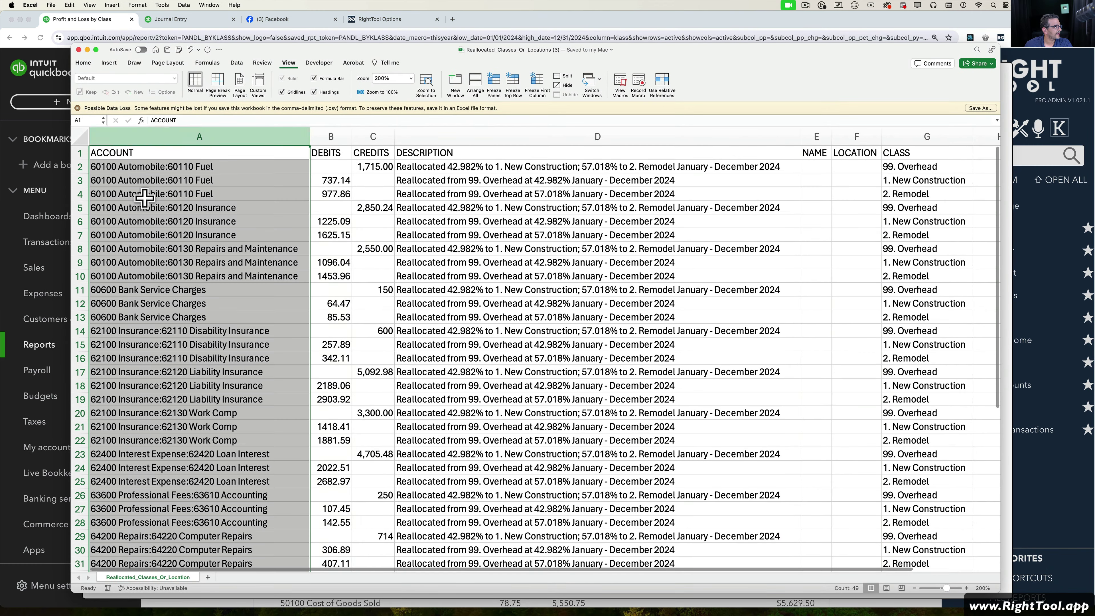
left_click(145, 207)
left_click_drag(376, 161, 337, 183)
left_click_drag(482, 167, 482, 333)
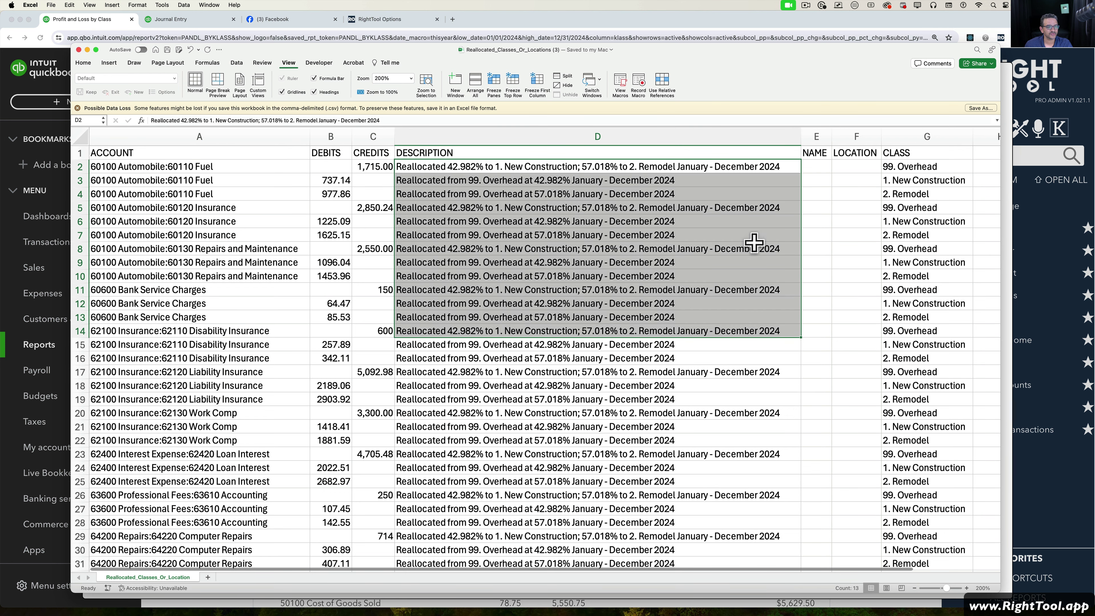
Check the empty NAME and LOCATION columns and scroll through the remaining journal lines
left_click(816, 136)
left_click(849, 137)
scroll(818, 185, "right", 2)
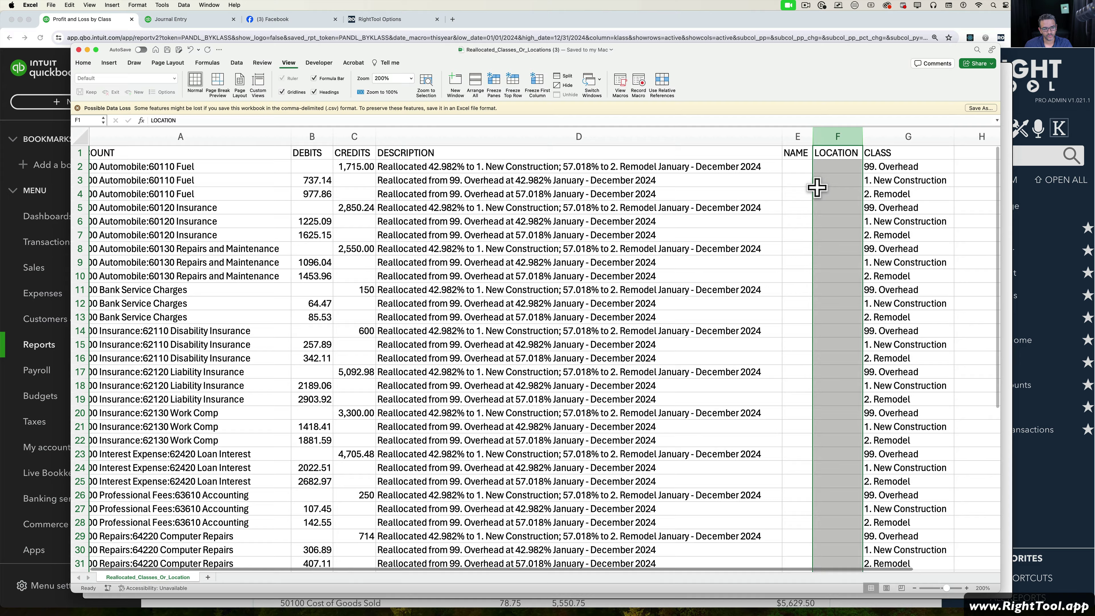
left_click_drag(860, 168, 867, 511)
left_click(678, 398)
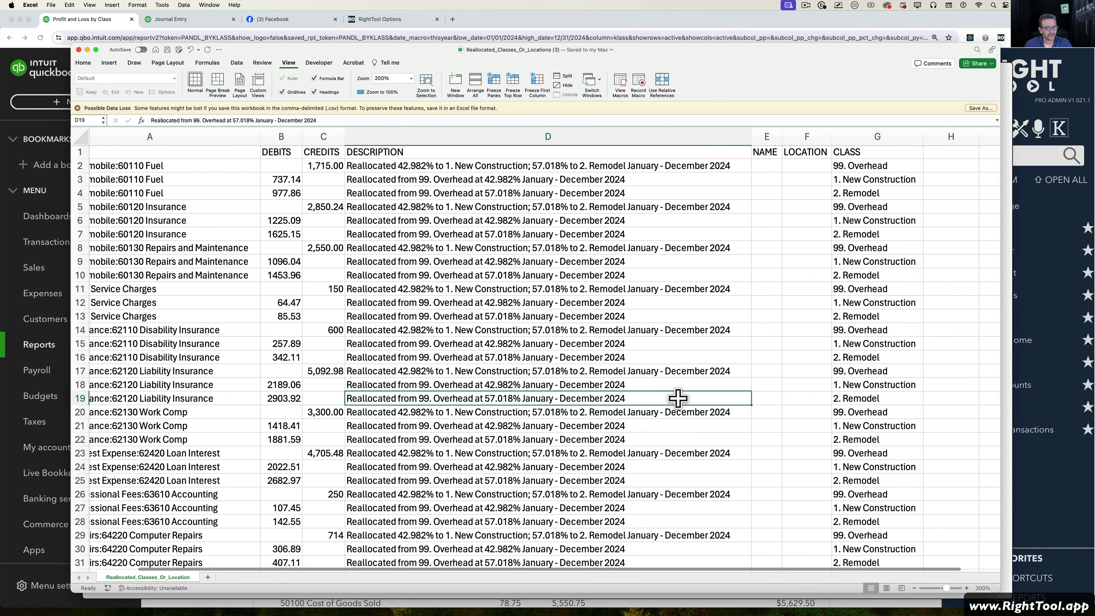
scroll(678, 398, "left", 2)
scroll(678, 398, "down", 10)
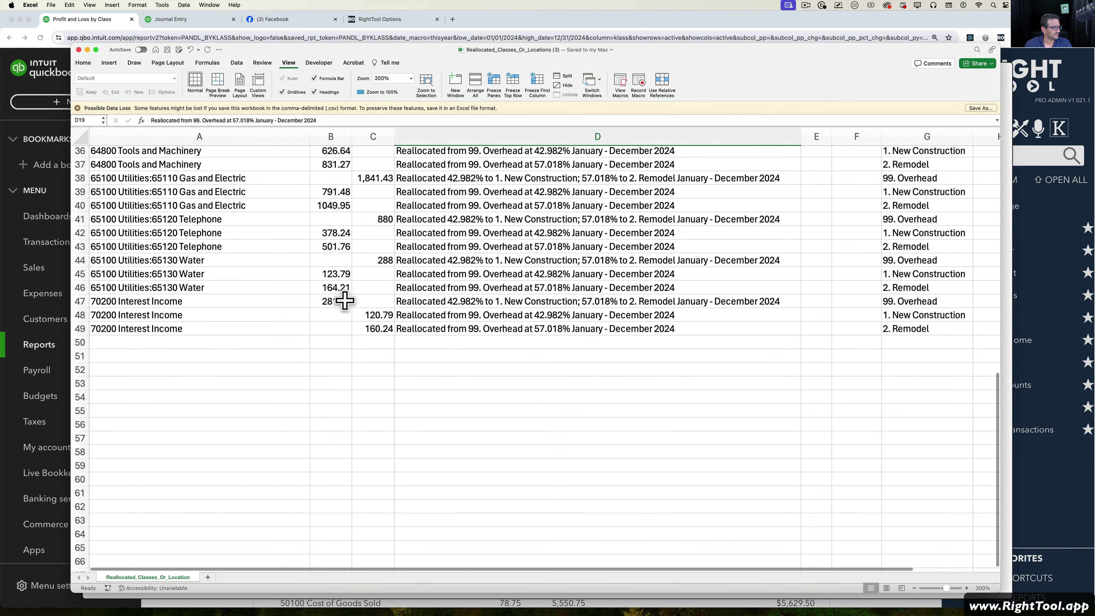
scroll(370, 274, "up", 10)
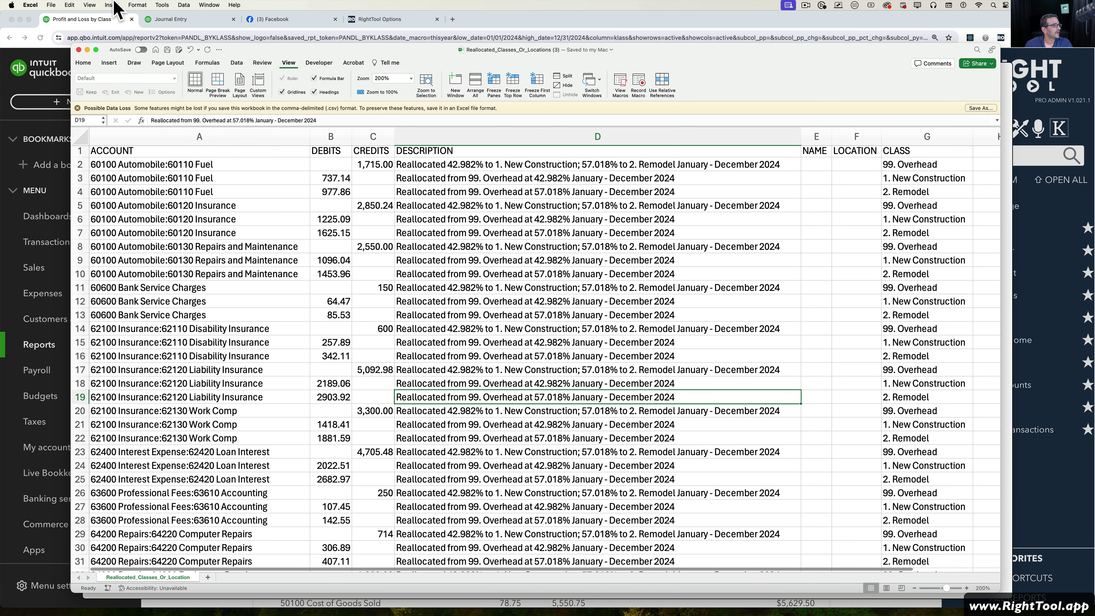
Glance at the File menu, dismiss it, and return to the Reallocate dialog in Chrome
left_click(50, 8)
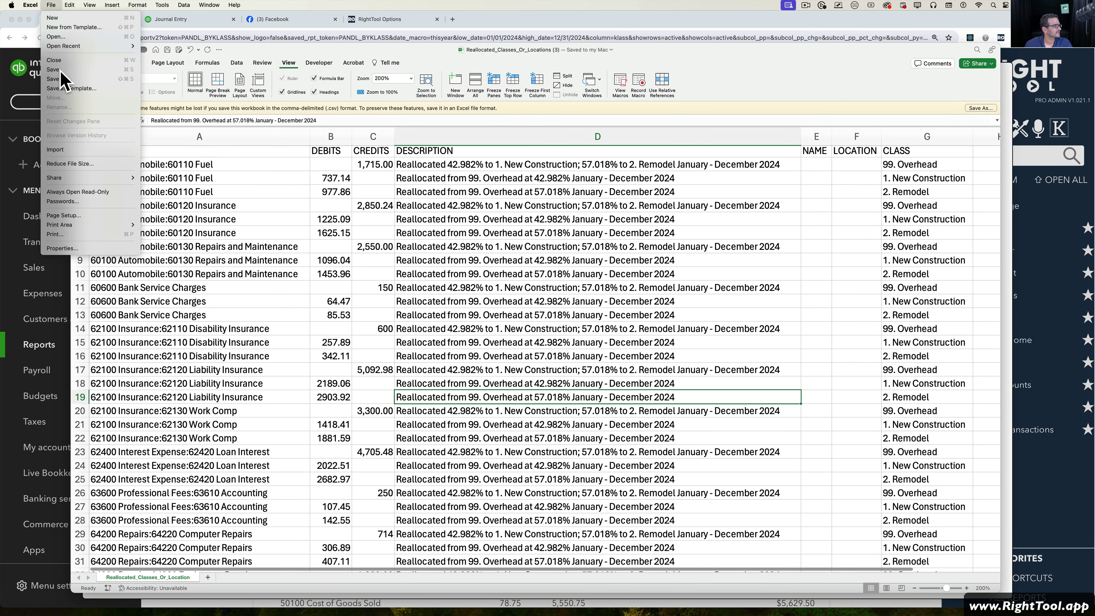
key("Escape")
left_click(512, 26)
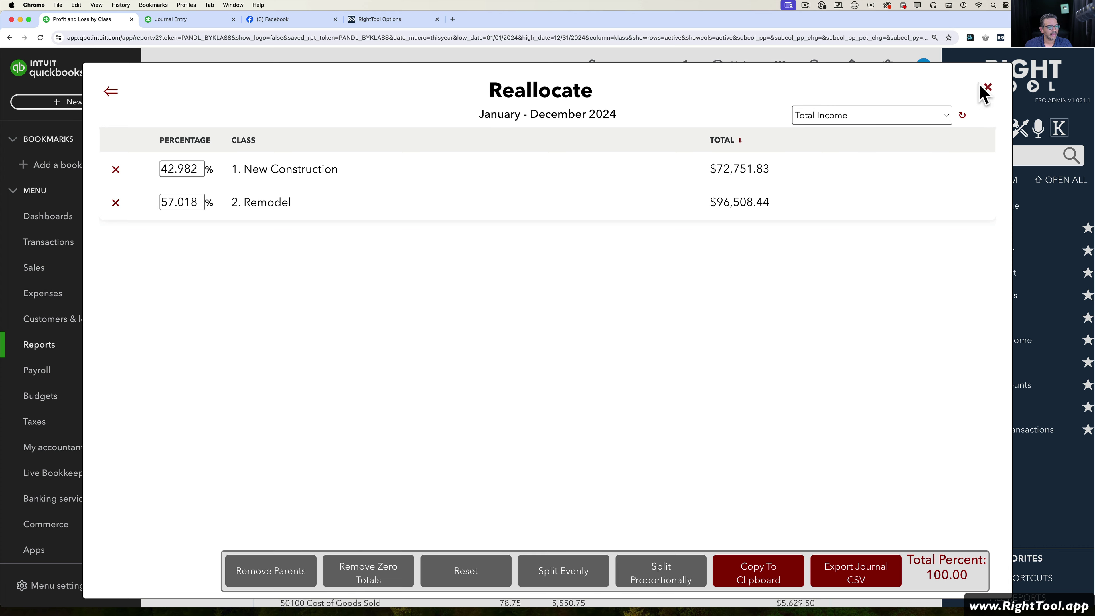
Close Reallocate, create blank Journal Entry #4 dated 03/20/2024, and open Paste Into Journal
left_click(987, 88)
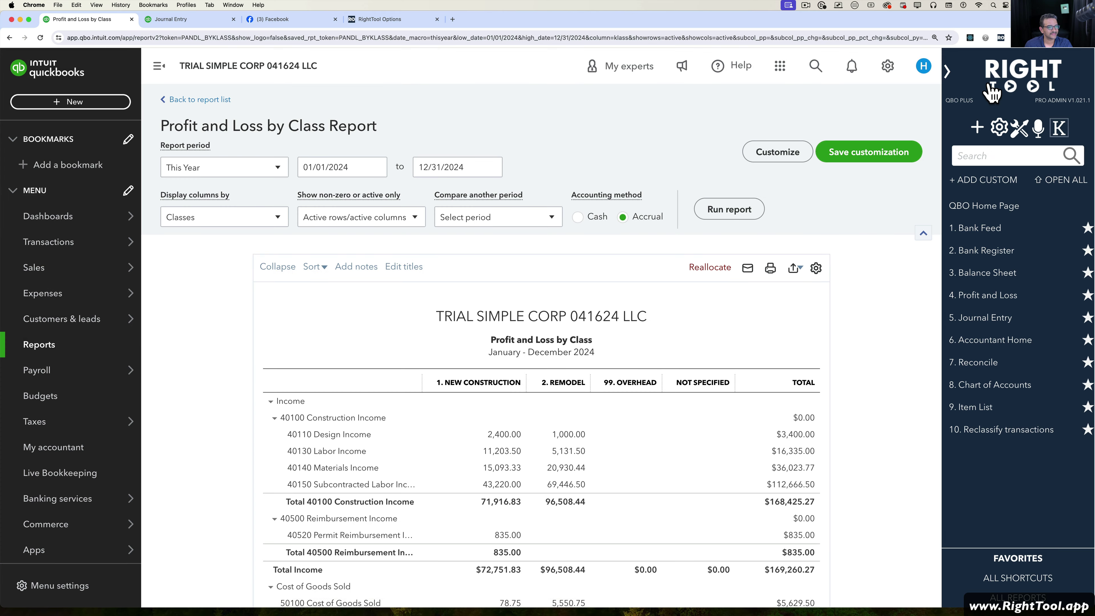
left_click(979, 134)
left_click(866, 219)
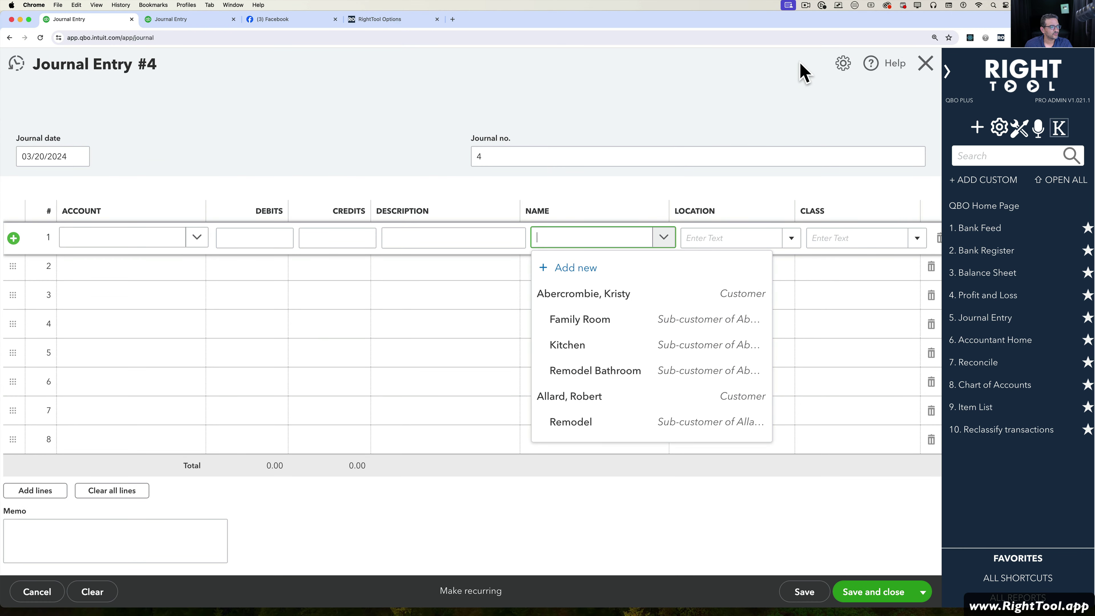
left_click(799, 66)
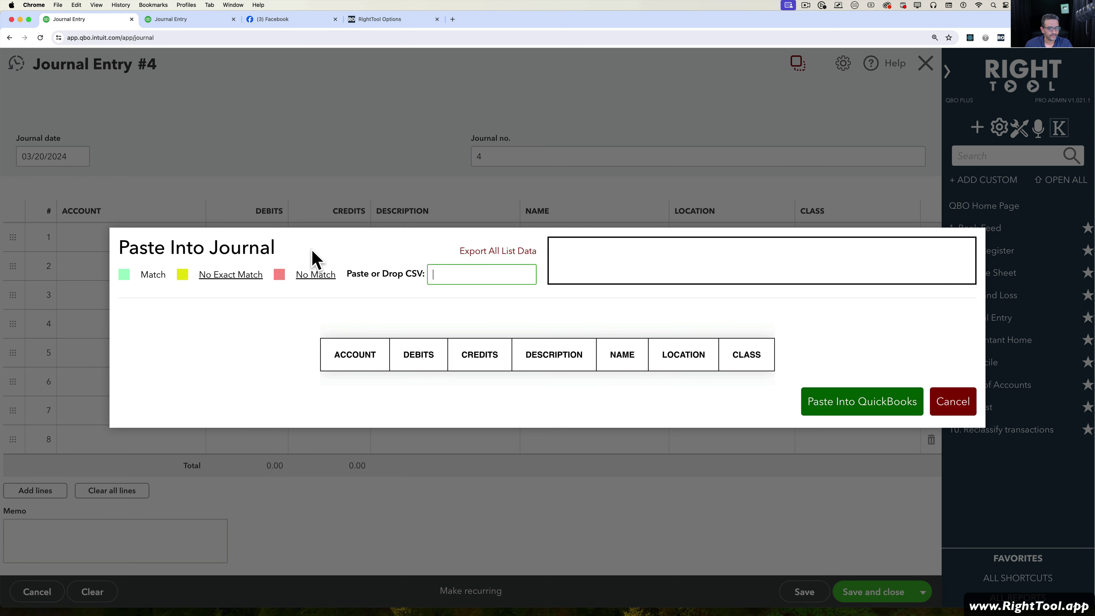
Copy the CSV journal lines A2 through G49 in Excel, then return to Chrome
key("super+Tab")
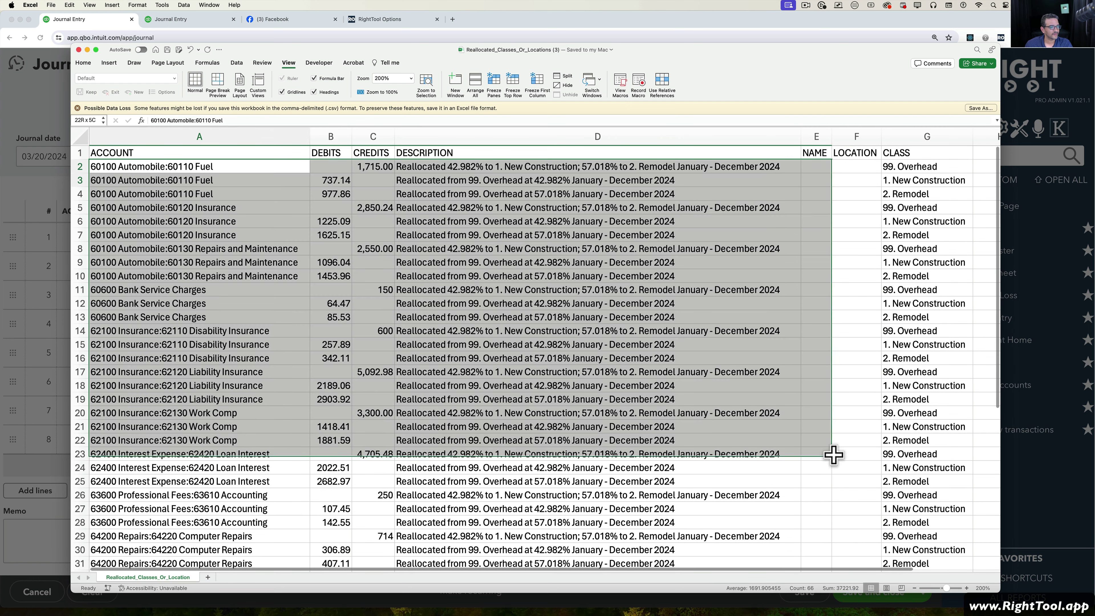
scroll(844, 459, "down", 10)
scroll(884, 444, "down", 3)
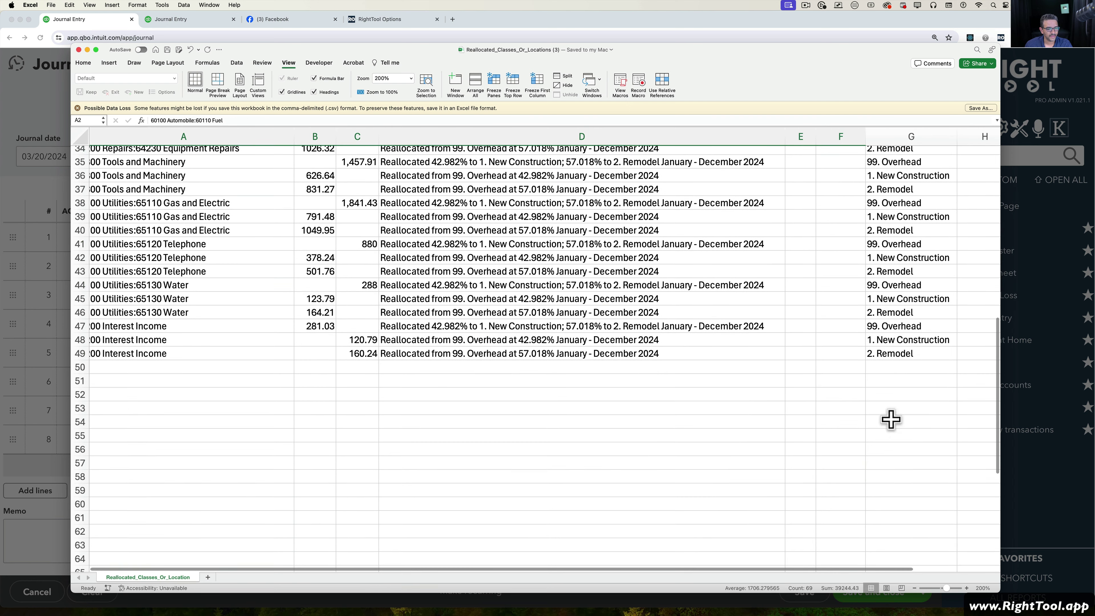
left_click(900, 351, "shift")
right_click(574, 261)
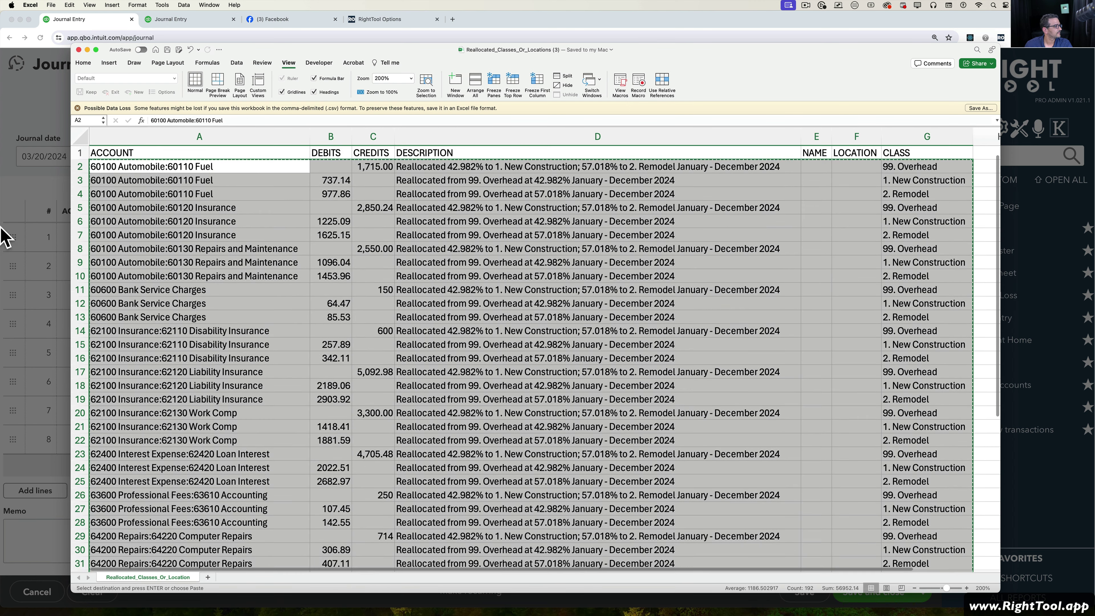
left_click(18, 200)
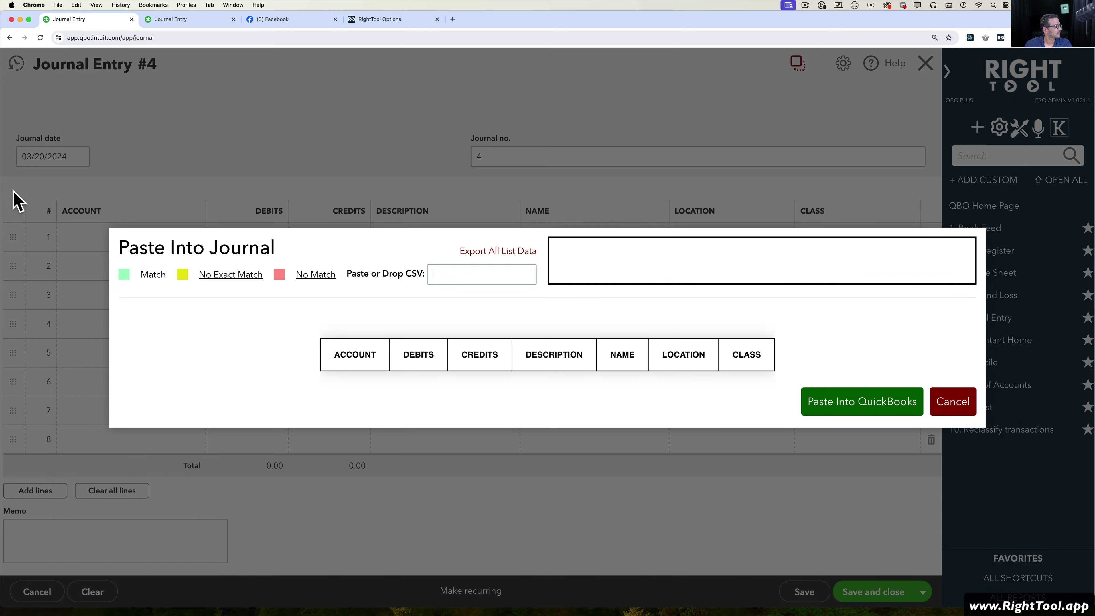
Paste the copied Overhead lines into Journal Entry #4, then save and close it
right_click(449, 275)
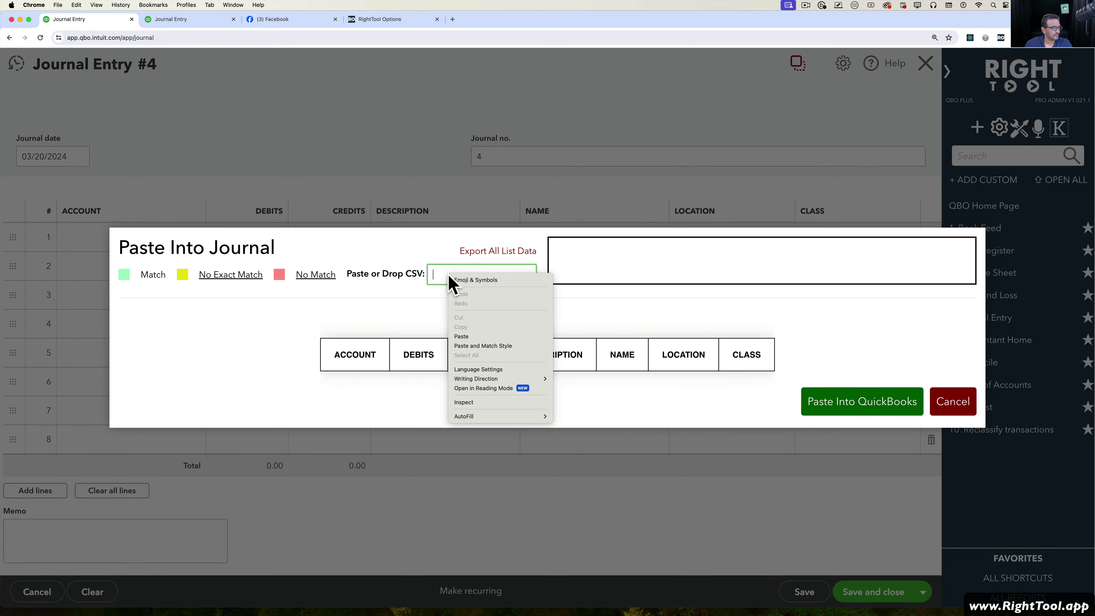
left_click(468, 343)
scroll(555, 335, "down", 20)
scroll(554, 335, "up", 20)
left_click(861, 509)
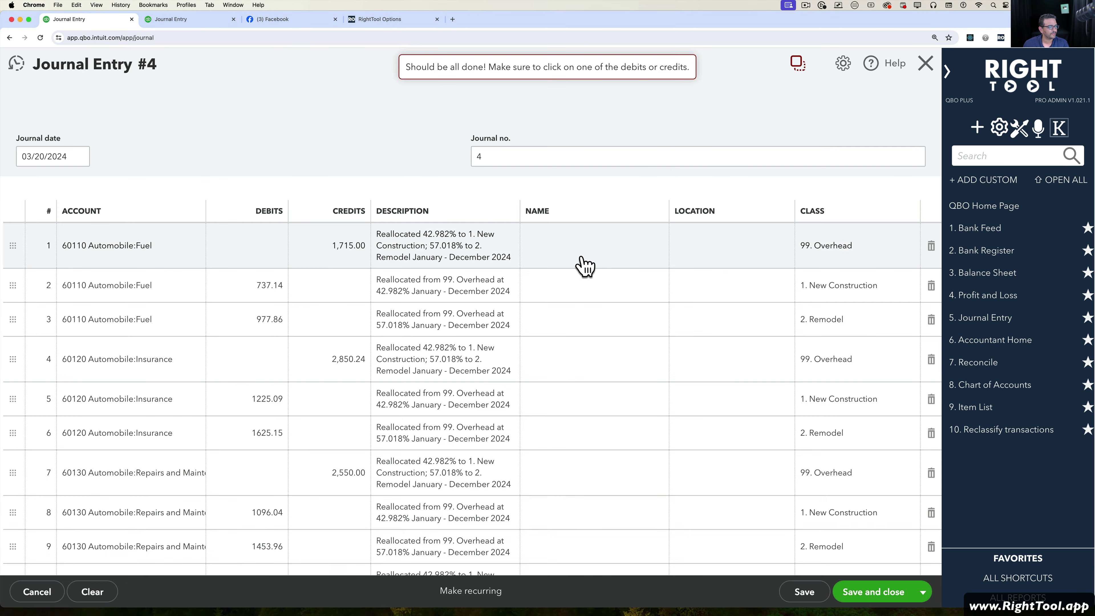
scroll(524, 311, "down", 10)
left_click(891, 598)
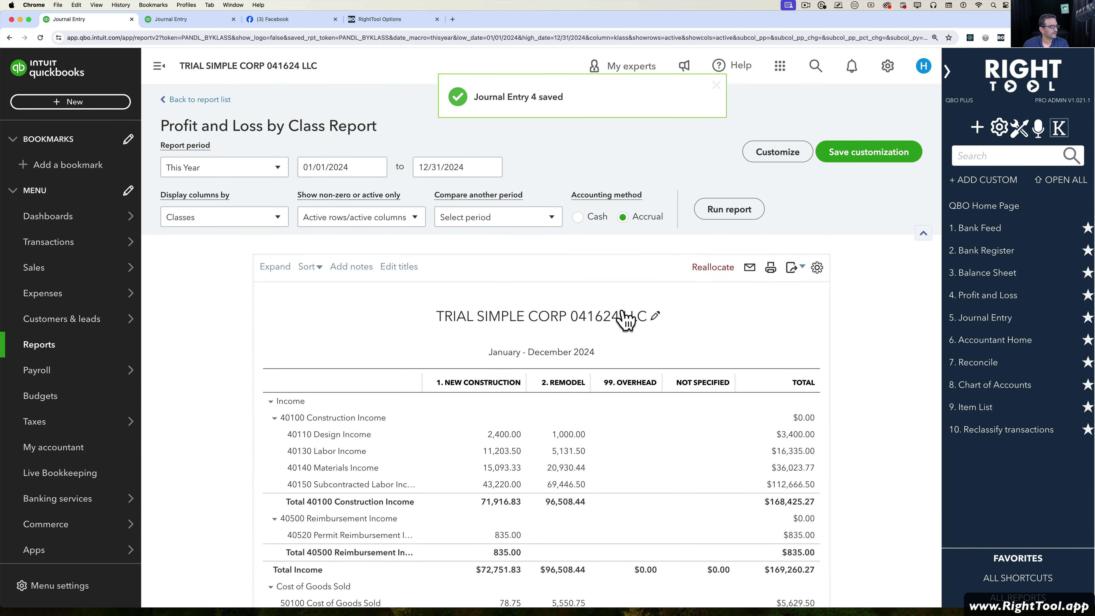
scroll(724, 362, "down", 10)
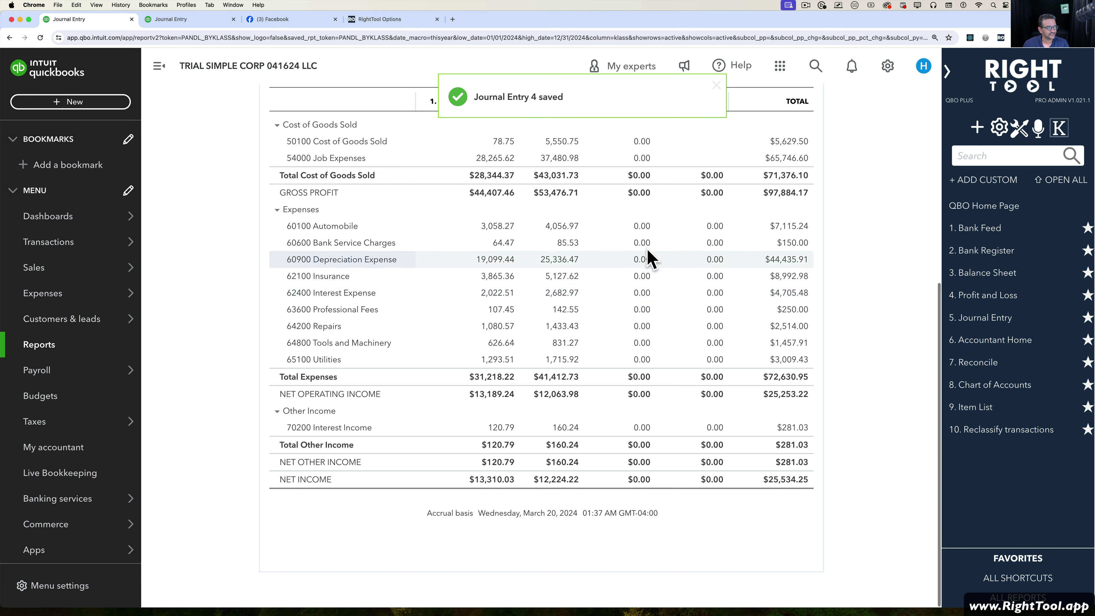
scroll(646, 254, "up", 2)
right_click(642, 307)
key("Escape")
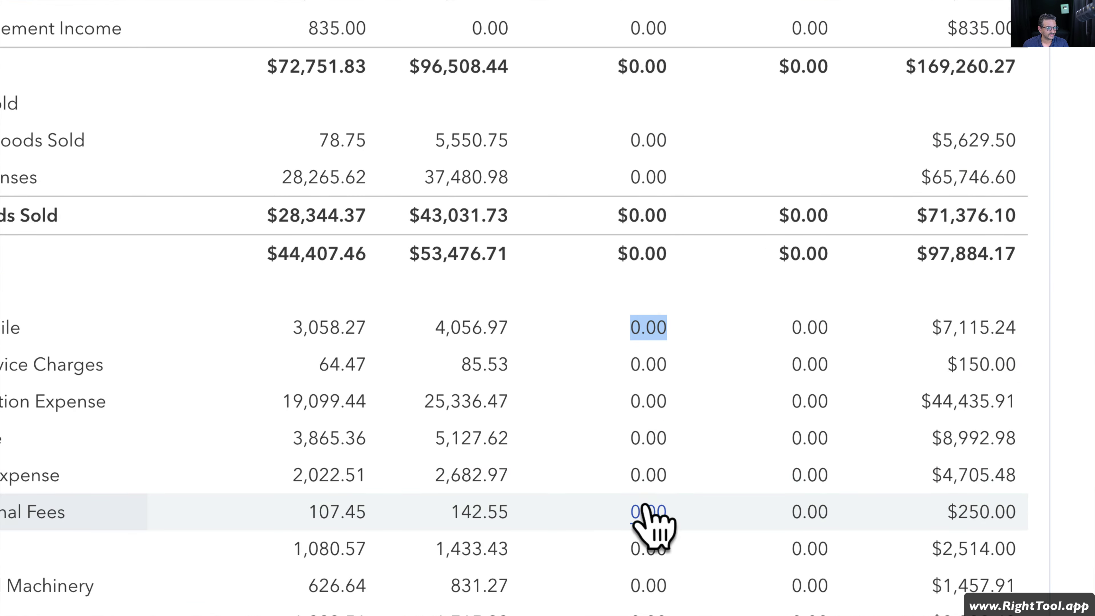
scroll(655, 502, "down", 3)
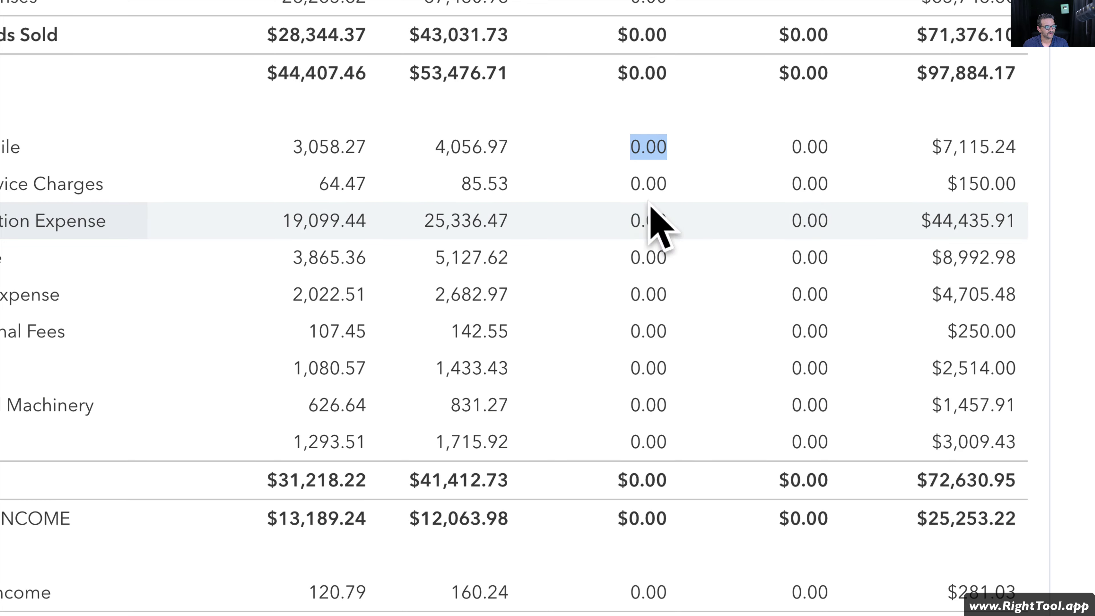
scroll(650, 216, "up", 10)
left_click(647, 229)
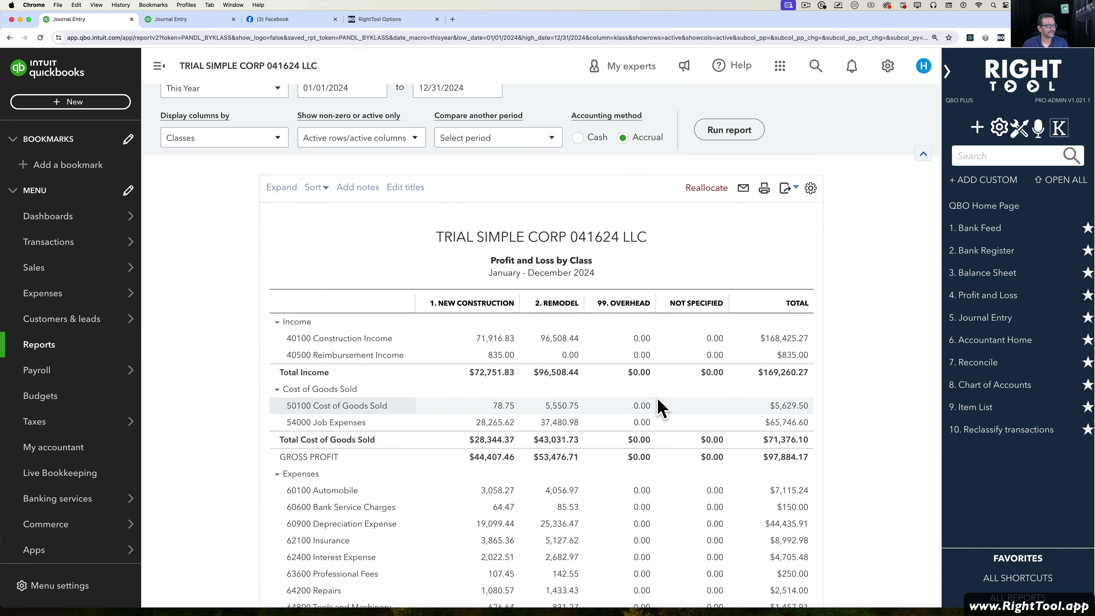
scroll(660, 408, "down", 5)
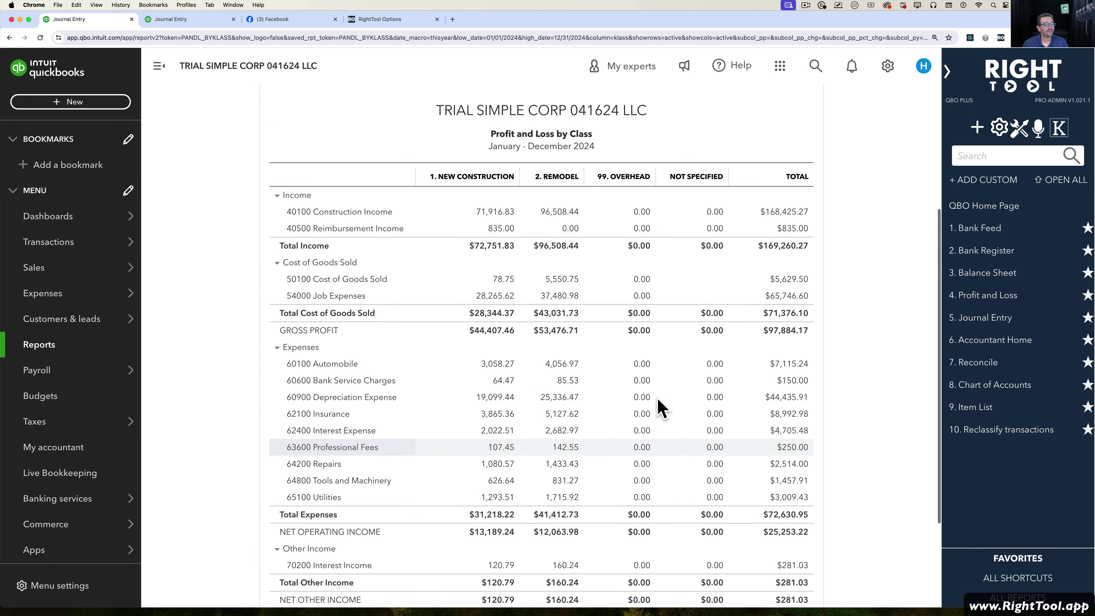